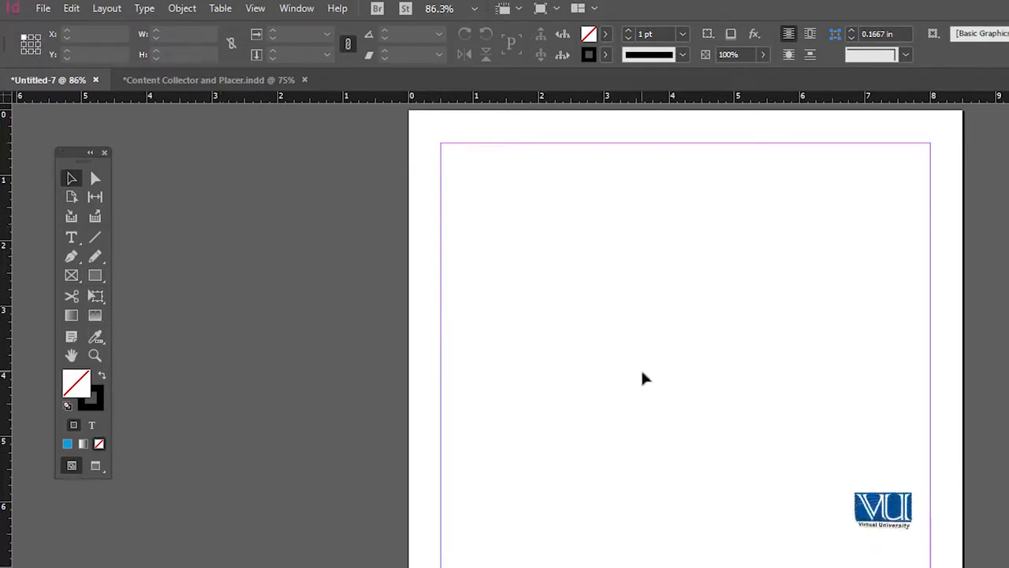
- Examine the blank page at different magnifications between 25% and 125%, panning with the Hand tool and zooming in and out
{"action": "key", "text": "space"}
{"action": "left_click_drag", "start_coordinate": [682, 383], "coordinate": [666, 379]}
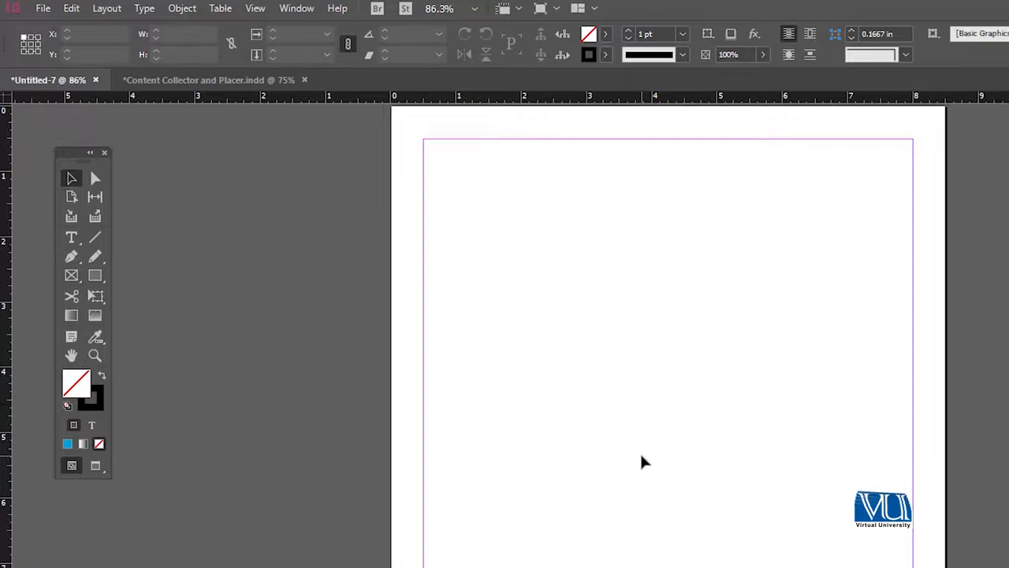
{"action": "key", "text": "z"}
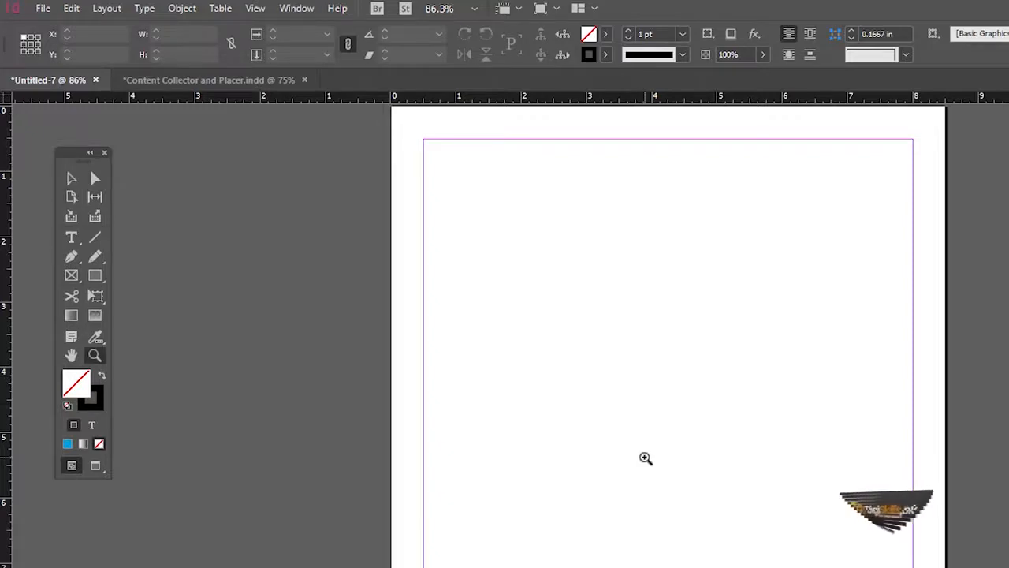
{"action": "left_click", "coordinate": [645, 458]}
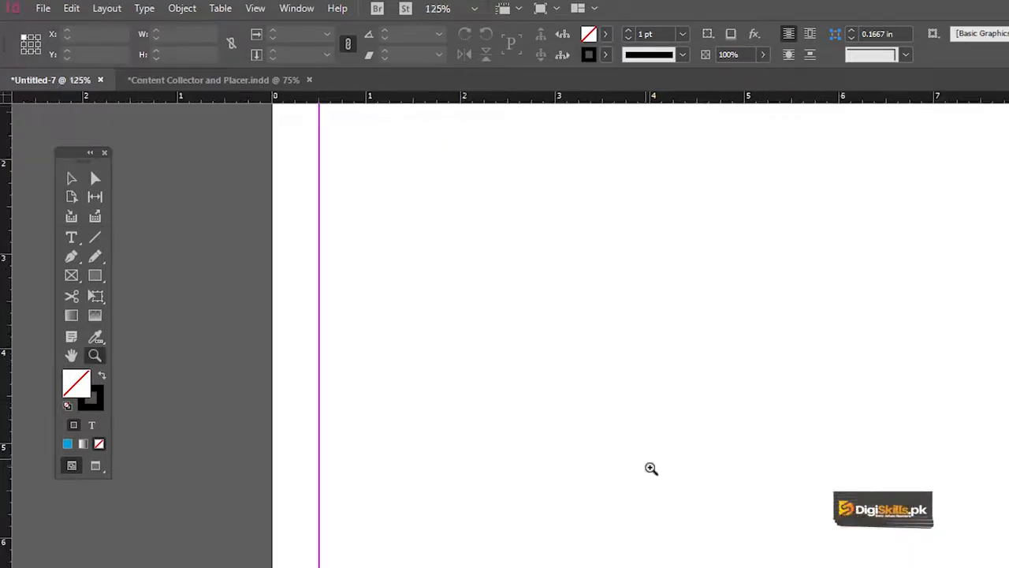
{"action": "left_click", "coordinate": [650, 466], "text": "alt"}
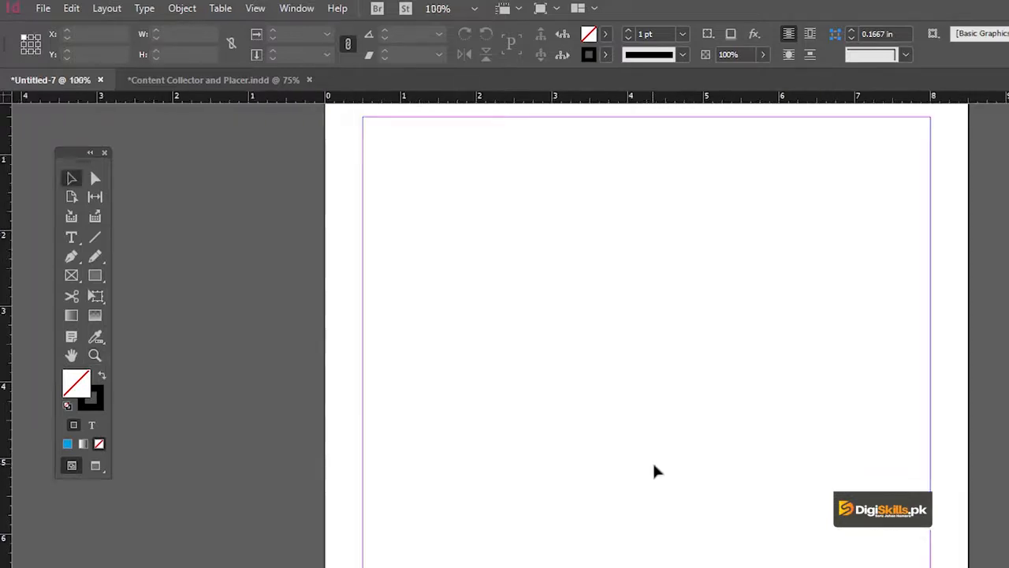
{"action": "left_click_drag", "start_coordinate": [657, 439], "coordinate": [662, 460]}
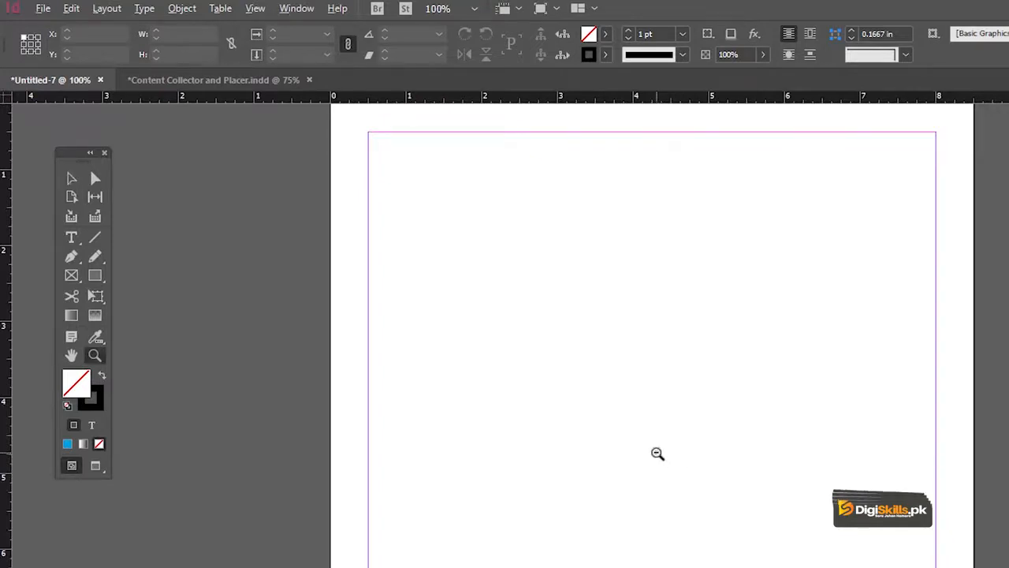
{"action": "left_click", "coordinate": [661, 456], "text": "alt"}
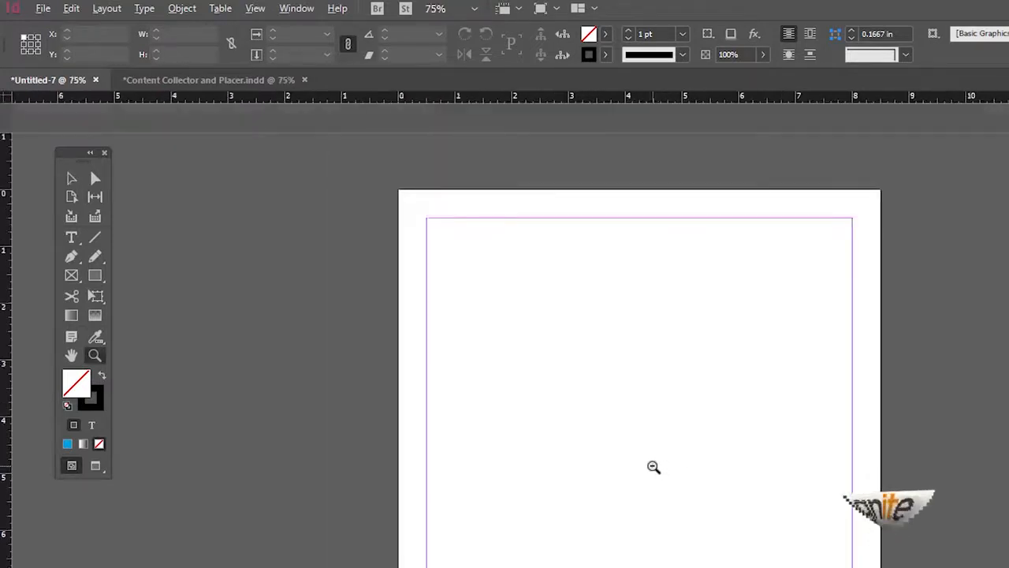
{"action": "left_click", "coordinate": [675, 477], "text": "alt"}
{"action": "left_click", "coordinate": [720, 482], "text": "alt"}
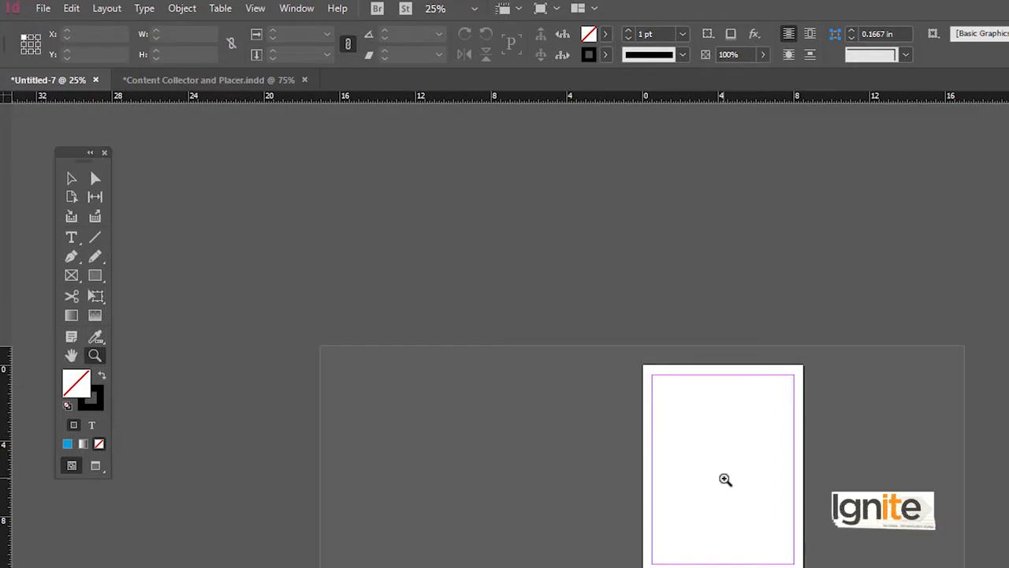
{"action": "left_click", "coordinate": [726, 481]}
{"action": "left_click", "coordinate": [721, 482]}
{"action": "left_click_drag", "start_coordinate": [784, 462], "coordinate": [688, 460]}
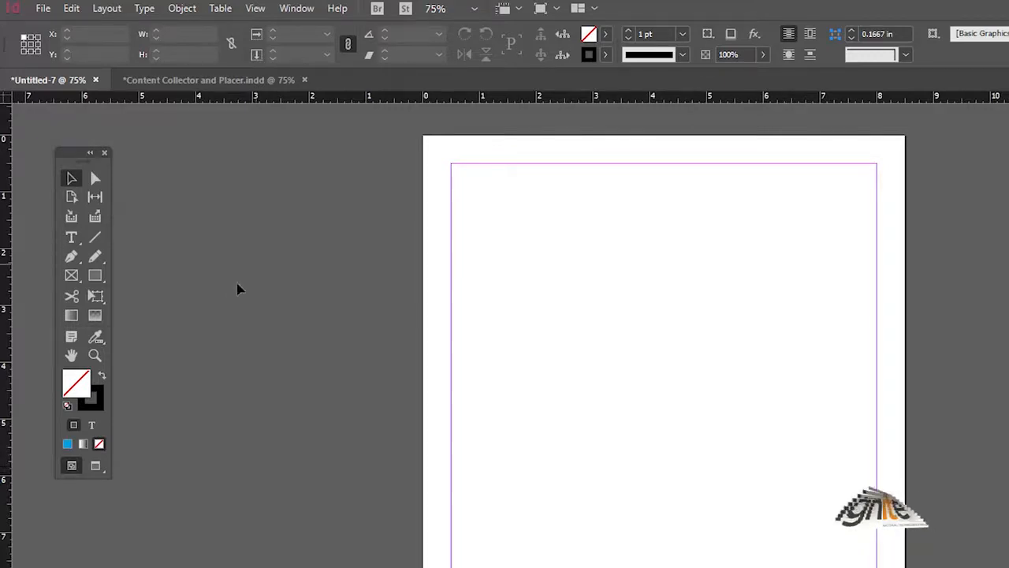
- Draw a square about 1.88 in wide in the middle of the page and delete it
{"action": "left_click", "coordinate": [96, 274]}
{"action": "mouse_move", "coordinate": [570, 310]}
{"action": "left_mouse_down"}
{"action": "mouse_move", "coordinate": [772, 412]}
{"action": "mouse_move", "coordinate": [757, 415]}
{"action": "left_mouse_up"}
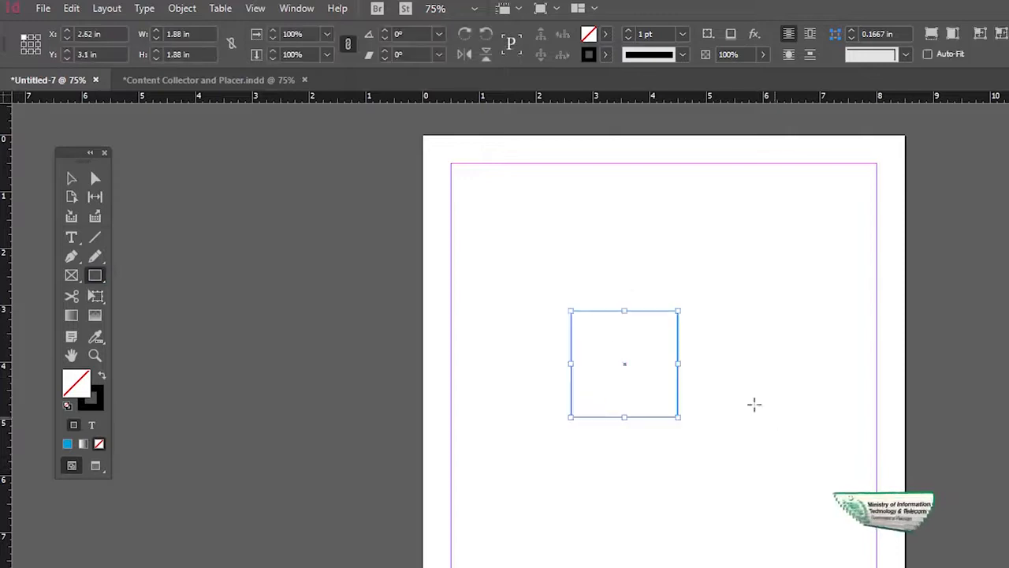
{"action": "key", "text": "v"}
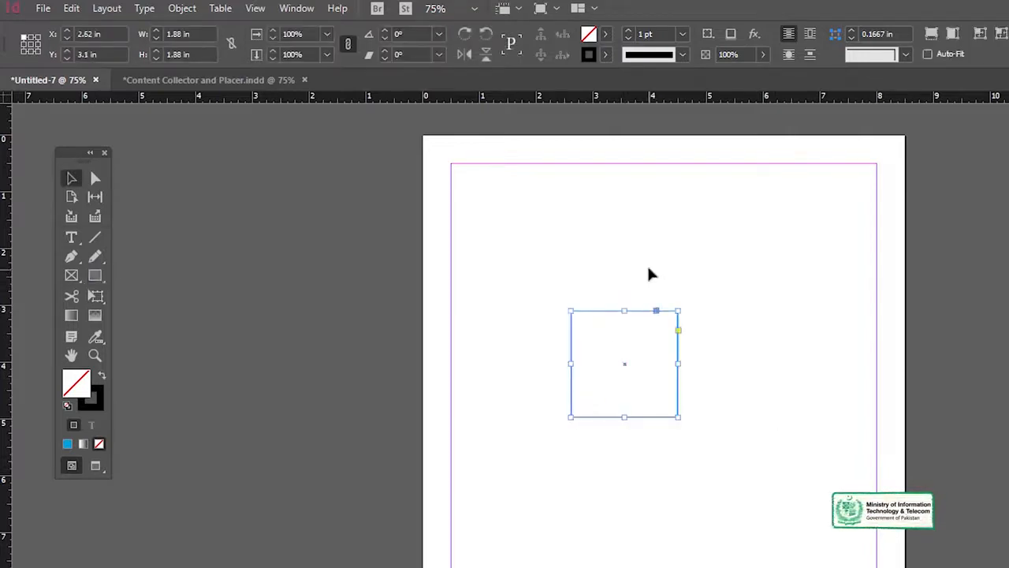
{"action": "key", "text": "Delete"}
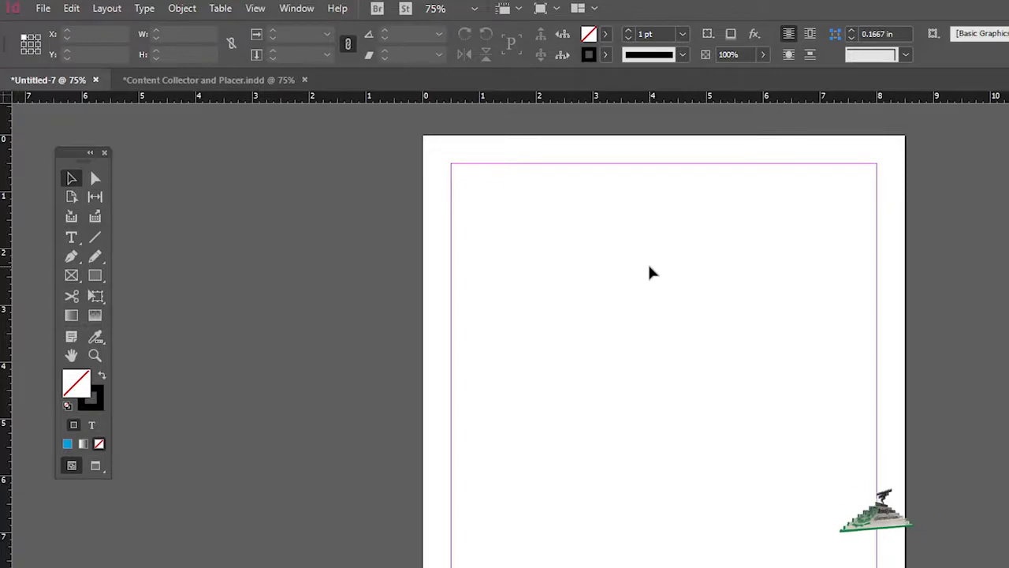
- Draw a square with the Rectangle tool and give it a solid magenta fill with no stroke
{"action": "mouse_move", "coordinate": [671, 378]}
{"action": "left_mouse_down"}
{"action": "mouse_move", "coordinate": [662, 352]}
{"action": "mouse_move", "coordinate": [680, 362]}
{"action": "mouse_move", "coordinate": [683, 380]}
{"action": "mouse_move", "coordinate": [720, 360]}
{"action": "mouse_move", "coordinate": [671, 383]}
{"action": "mouse_move", "coordinate": [776, 301]}
{"action": "mouse_move", "coordinate": [759, 362]}
{"action": "mouse_move", "coordinate": [651, 371]}
{"action": "mouse_move", "coordinate": [739, 405]}
{"action": "mouse_move", "coordinate": [788, 349]}
{"action": "mouse_move", "coordinate": [680, 370]}
{"action": "left_mouse_up"}
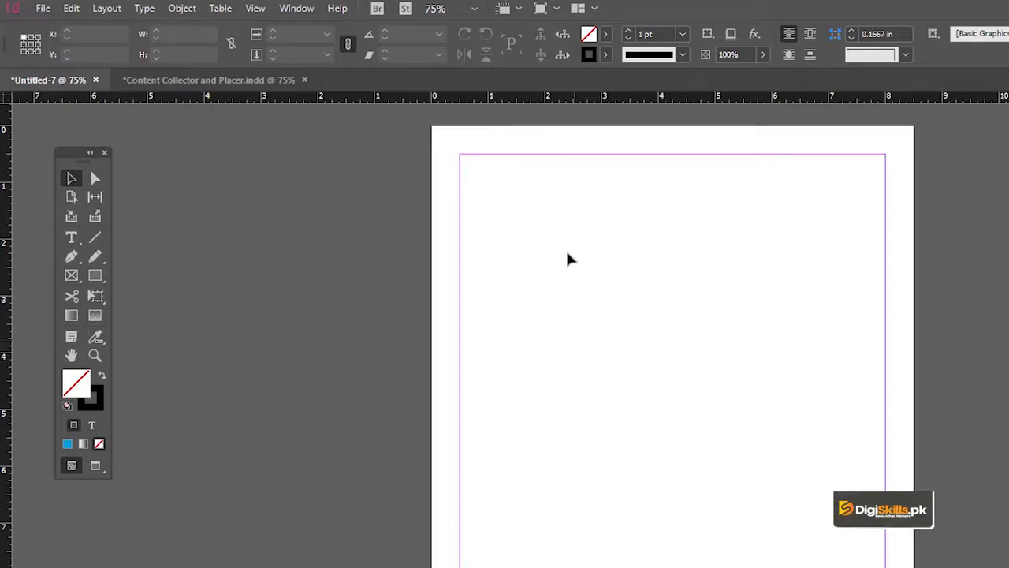
{"action": "left_click_drag", "start_coordinate": [66, 157], "coordinate": [144, 164]}
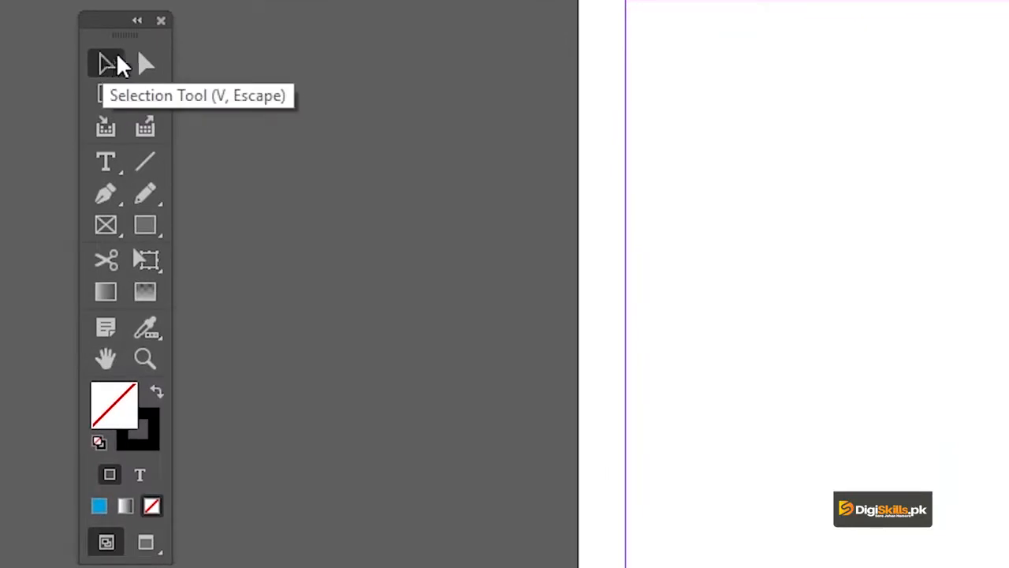
{"action": "left_click", "coordinate": [149, 71]}
{"action": "left_click", "coordinate": [155, 235]}
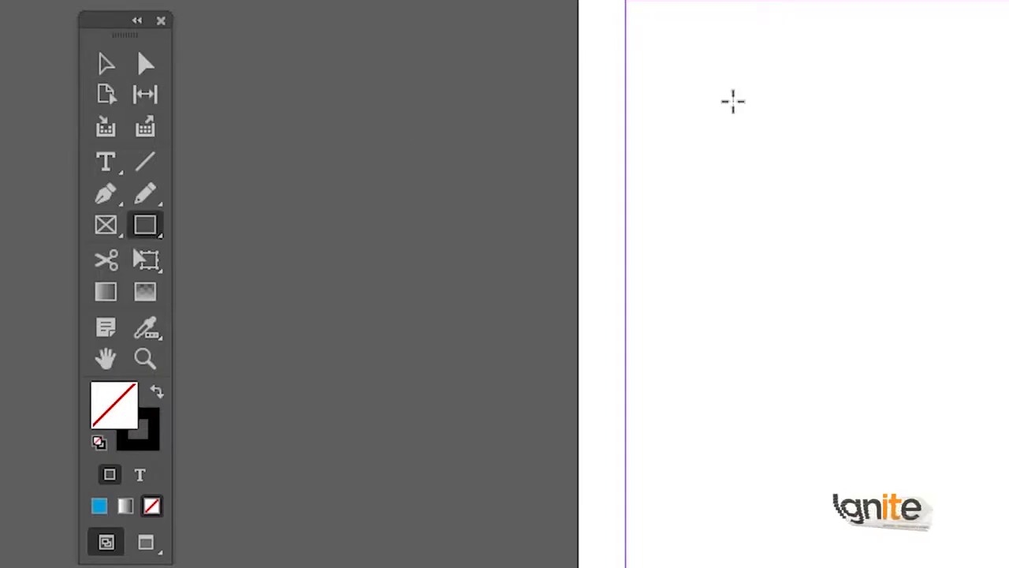
{"action": "mouse_move", "coordinate": [874, 248]}
{"action": "left_mouse_down"}
{"action": "mouse_move", "coordinate": [1008, 423]}
{"action": "mouse_move", "coordinate": [1008, 443]}
{"action": "left_mouse_up"}
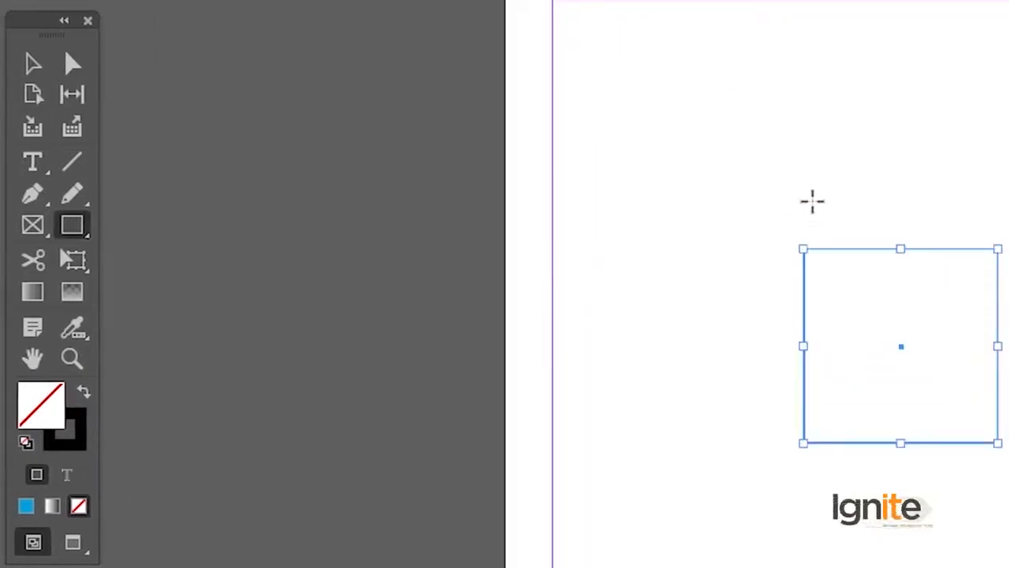
{"action": "key", "text": "v"}
{"action": "left_click", "coordinate": [83, 393]}
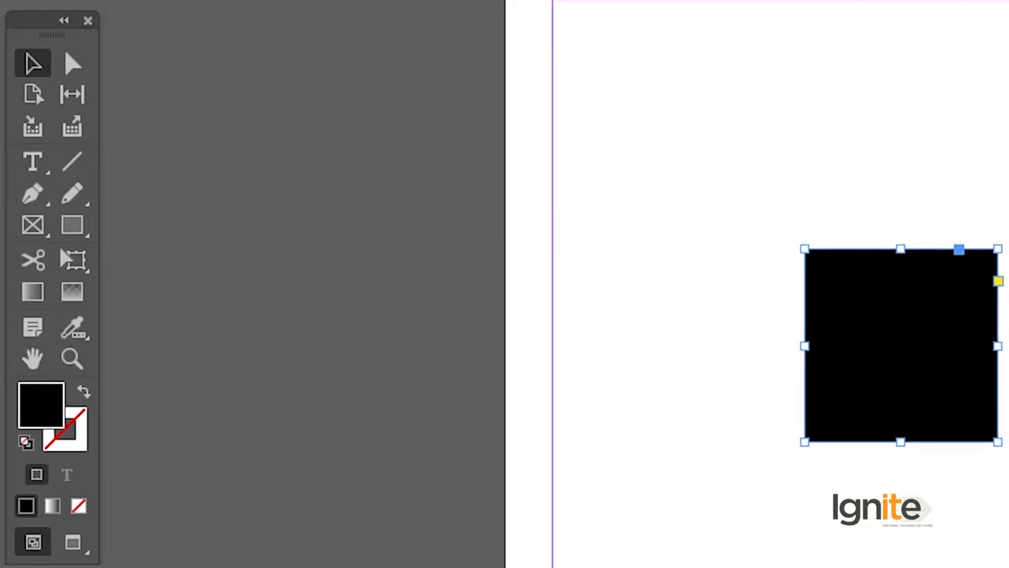
{"action": "left_click", "coordinate": [1008, 200]}
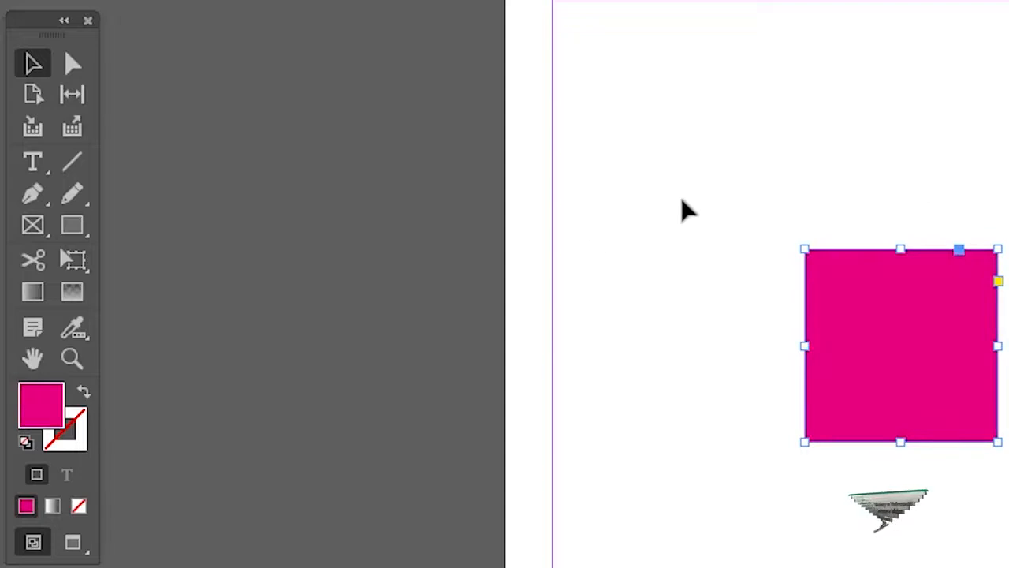
- Reposition the magenta square with the Selection tool, and shift it further up the page with the Direct Selection tool
{"action": "left_click", "coordinate": [870, 190]}
{"action": "left_click_drag", "start_coordinate": [827, 280], "coordinate": [883, 174]}
{"action": "left_click_drag", "start_coordinate": [853, 210], "coordinate": [817, 269]}
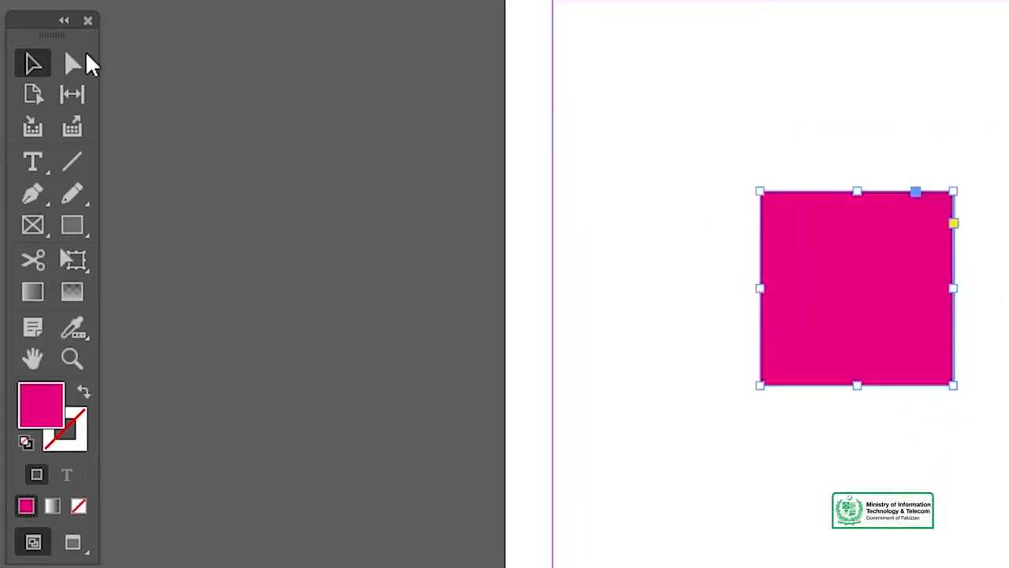
{"action": "left_click", "coordinate": [73, 63]}
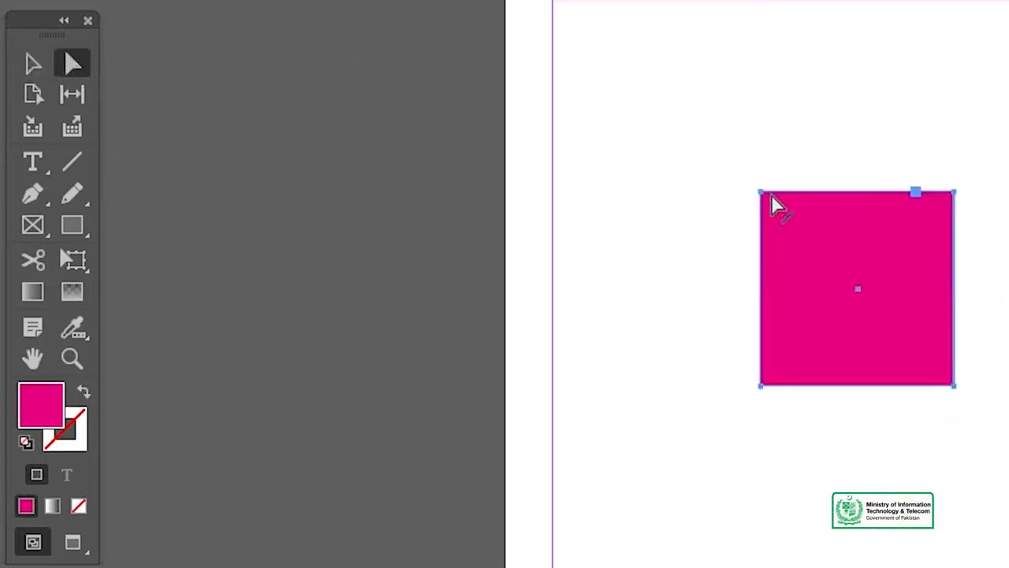
{"action": "left_click_drag", "start_coordinate": [761, 193], "coordinate": [774, 132]}
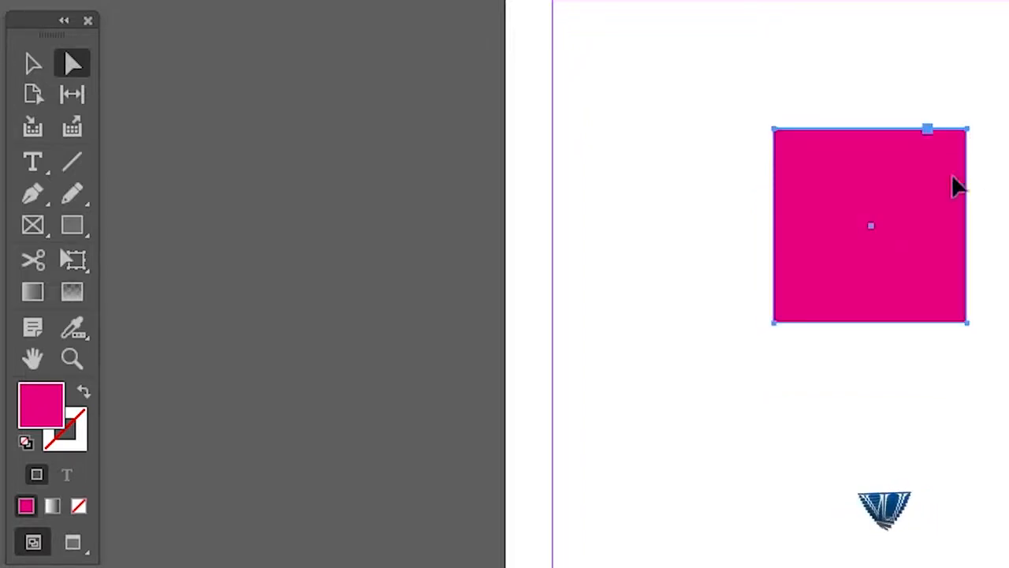
- Pull only the magenta square's upper-right anchor point outward with the Direct Selection tool, and undo the distortion
{"action": "key", "text": "ctrl+space"}
{"action": "left_click", "coordinate": [939, 190], "text": "ctrl"}
{"action": "key", "text": "ctrl+space"}
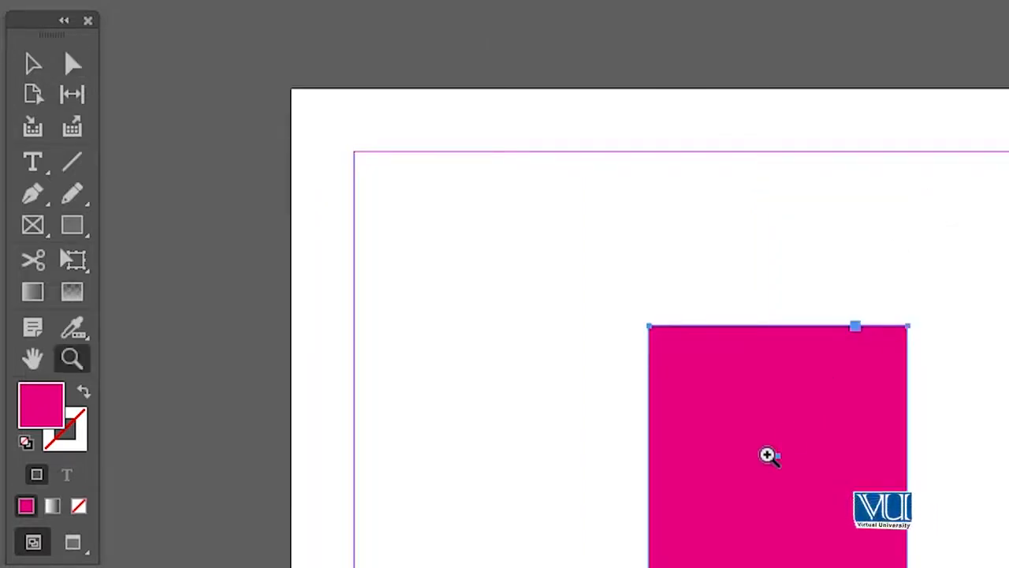
{"action": "left_click", "coordinate": [766, 455], "text": "ctrl"}
{"action": "left_click", "coordinate": [848, 479], "text": "ctrl"}
{"action": "key", "text": "space"}
{"action": "left_click_drag", "start_coordinate": [903, 460], "coordinate": [814, 259]}
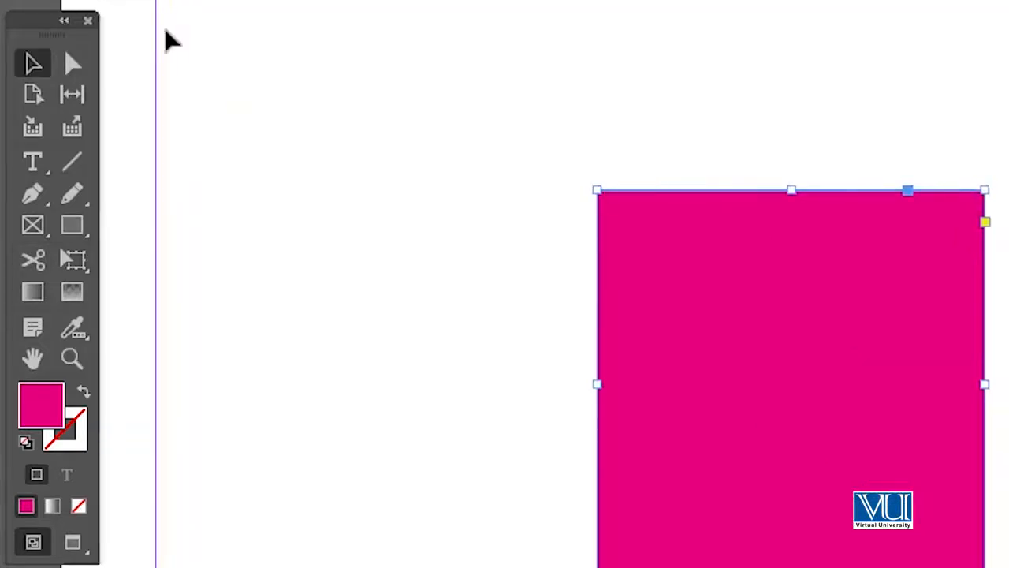
{"action": "left_click", "coordinate": [354, 53]}
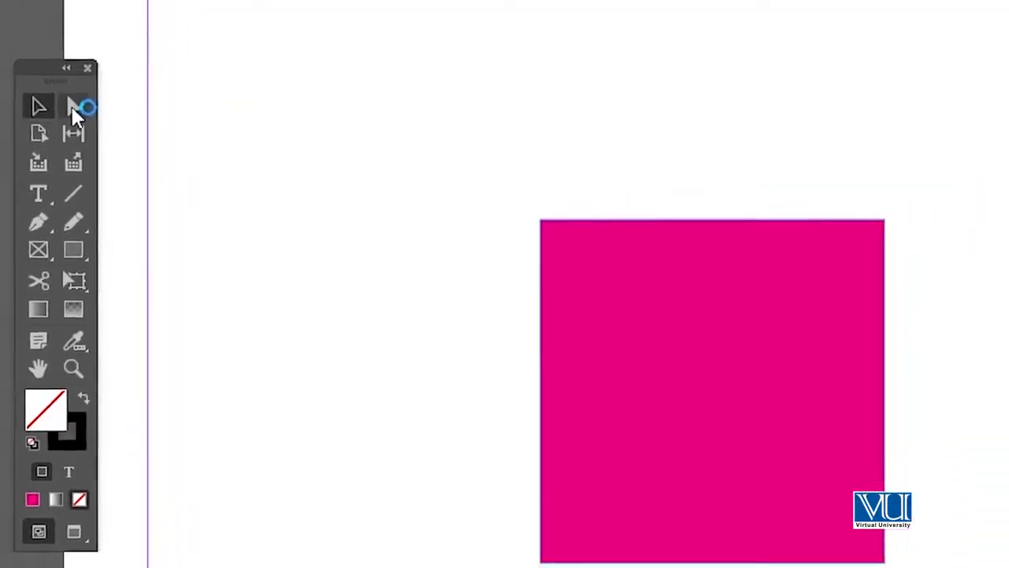
{"action": "left_click", "coordinate": [72, 63]}
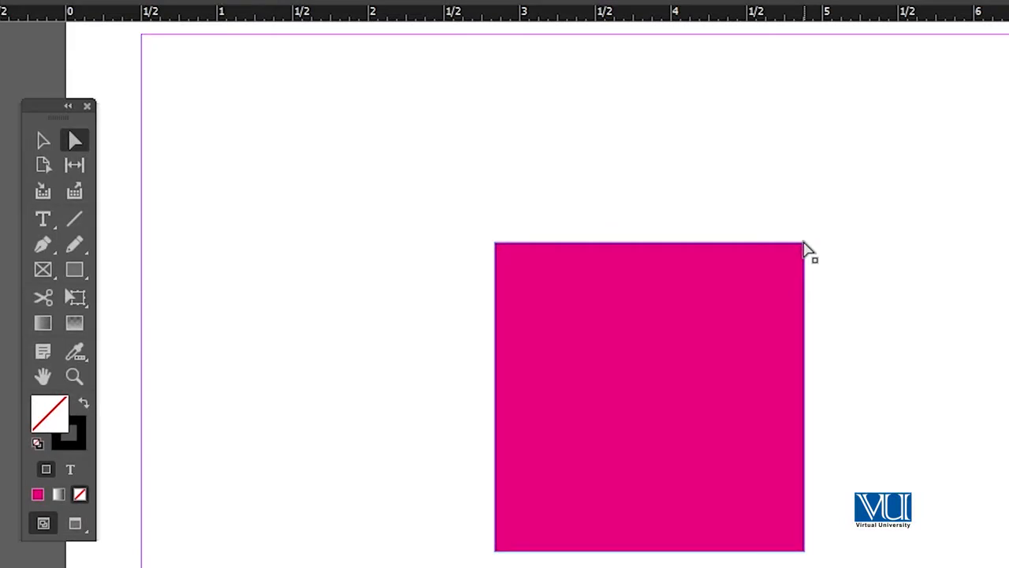
{"action": "left_click_drag", "start_coordinate": [803, 246], "coordinate": [1008, 315]}
{"action": "key", "text": "ctrl+z"}
{"action": "key", "text": "ctrl+z"}
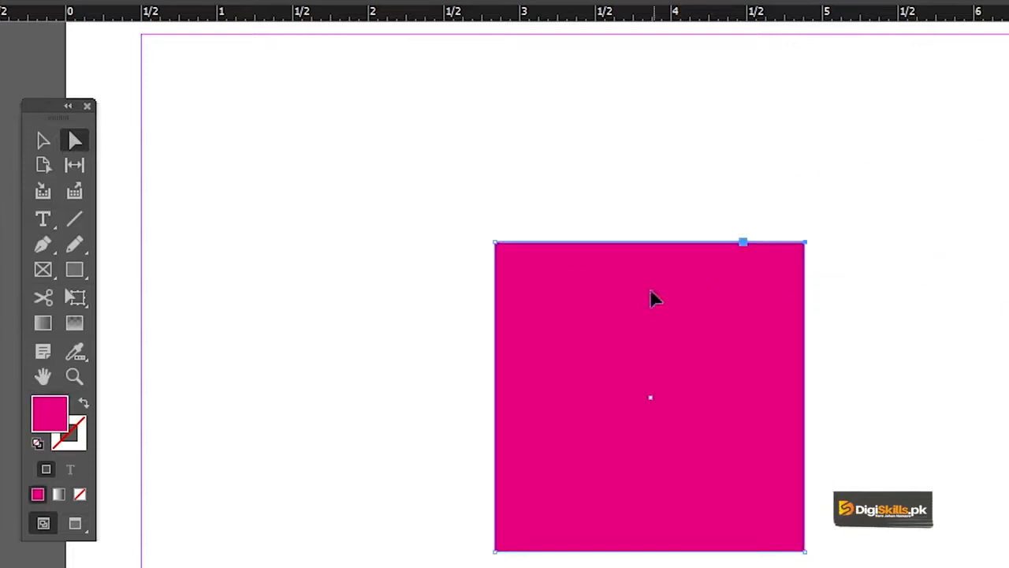
- Delete the magenta square from the page
{"action": "left_click_drag", "start_coordinate": [654, 295], "coordinate": [750, 284]}
{"action": "key", "text": "v"}
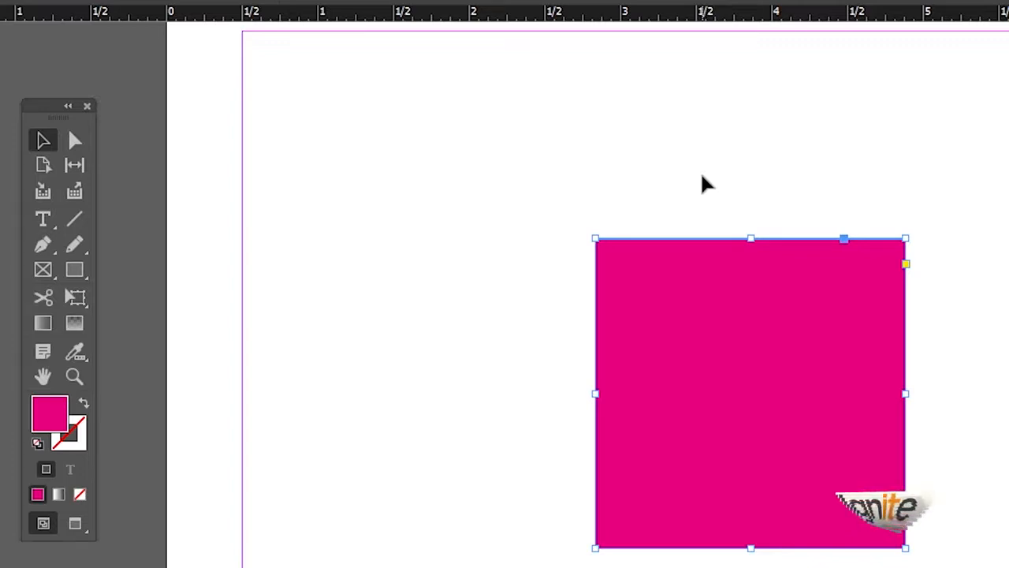
{"action": "left_click", "coordinate": [704, 184]}
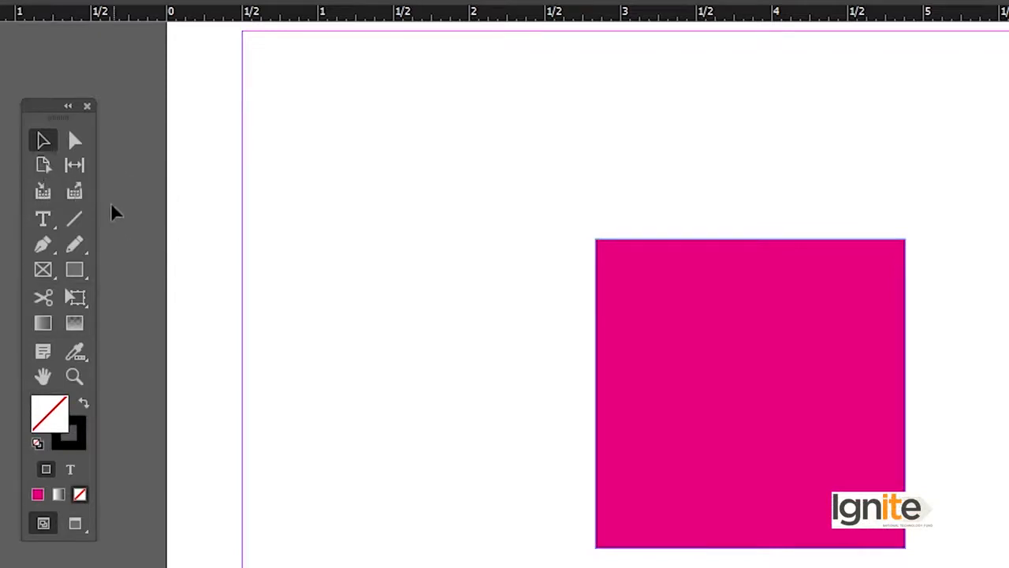
{"action": "left_click", "coordinate": [43, 197]}
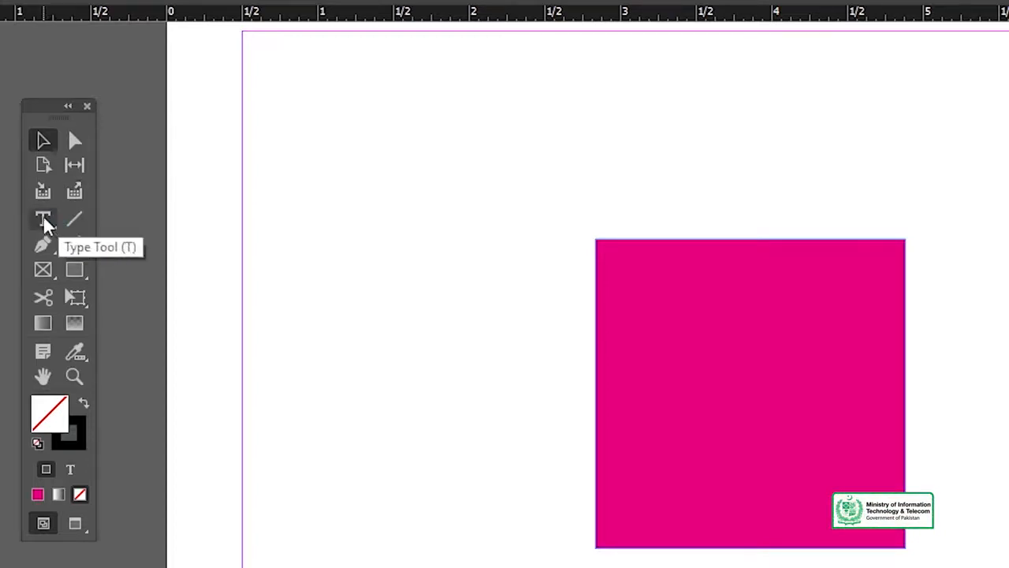
{"action": "left_click", "coordinate": [634, 274]}
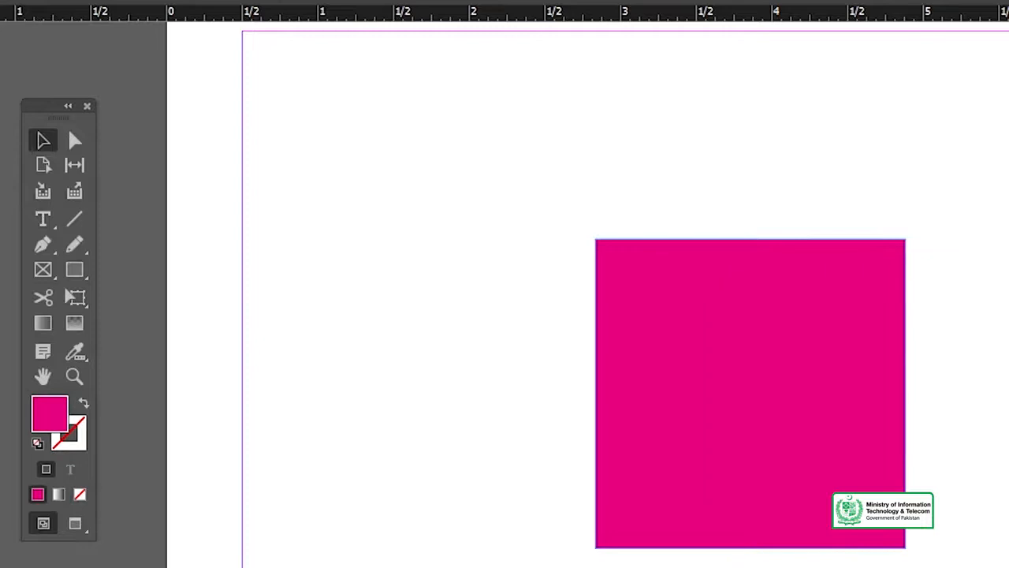
{"action": "key", "text": "Delete"}
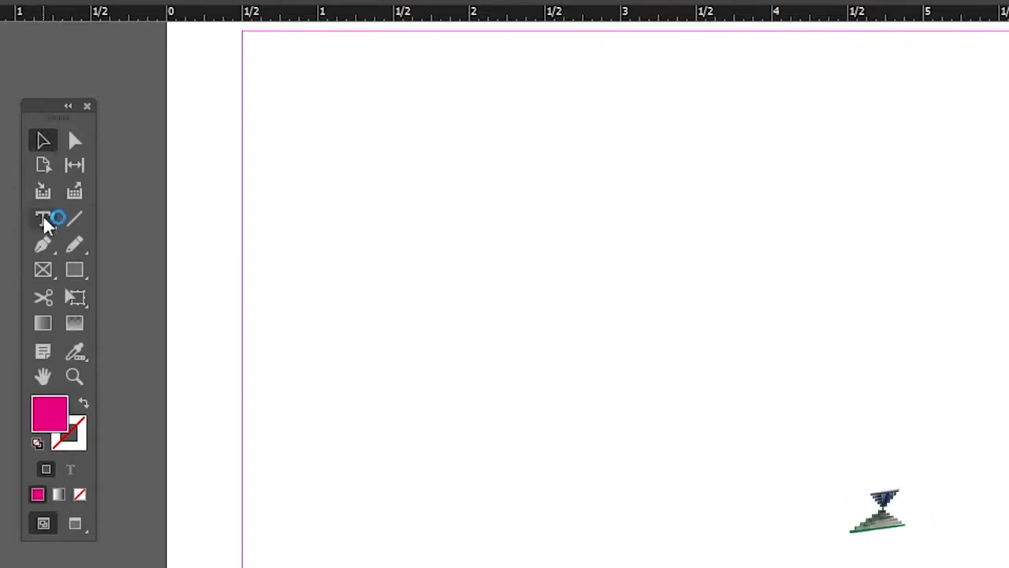
- Restore the default fill and stroke, and create a text frame about 3.5 by 1.1 in containing "avdasvsdvsvsdvsd"
{"action": "left_click_drag", "start_coordinate": [43, 223], "coordinate": [109, 247]}
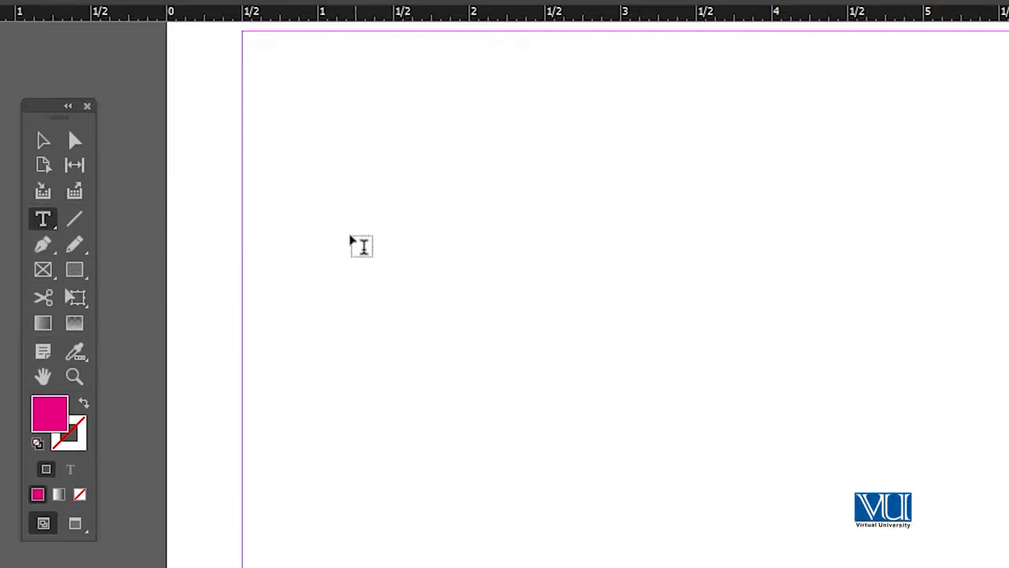
{"action": "key", "text": "d"}
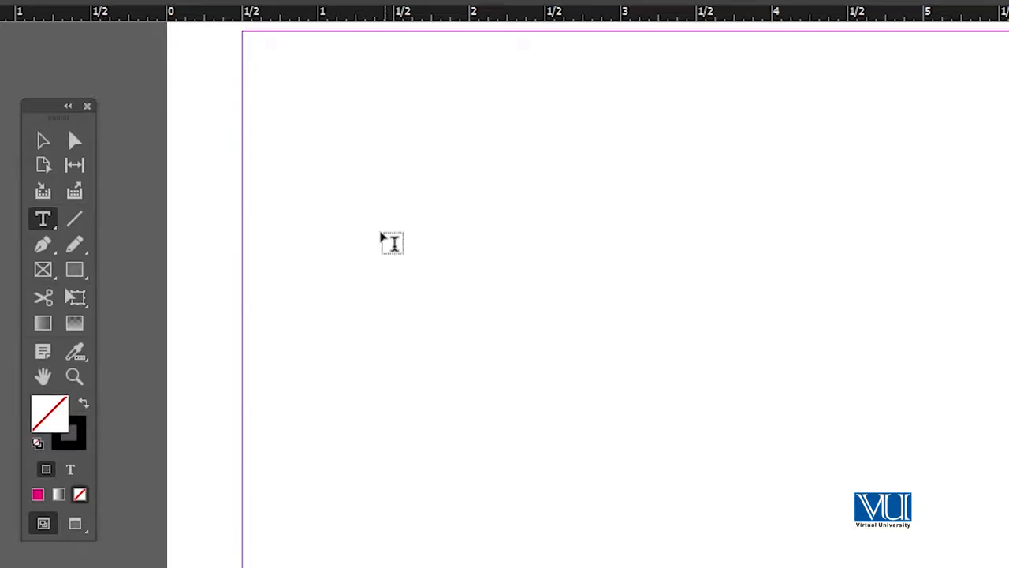
{"action": "left_click_drag", "start_coordinate": [331, 211], "coordinate": [859, 381]}
{"action": "type", "text": "avdasvsdvsvsdvsd"}
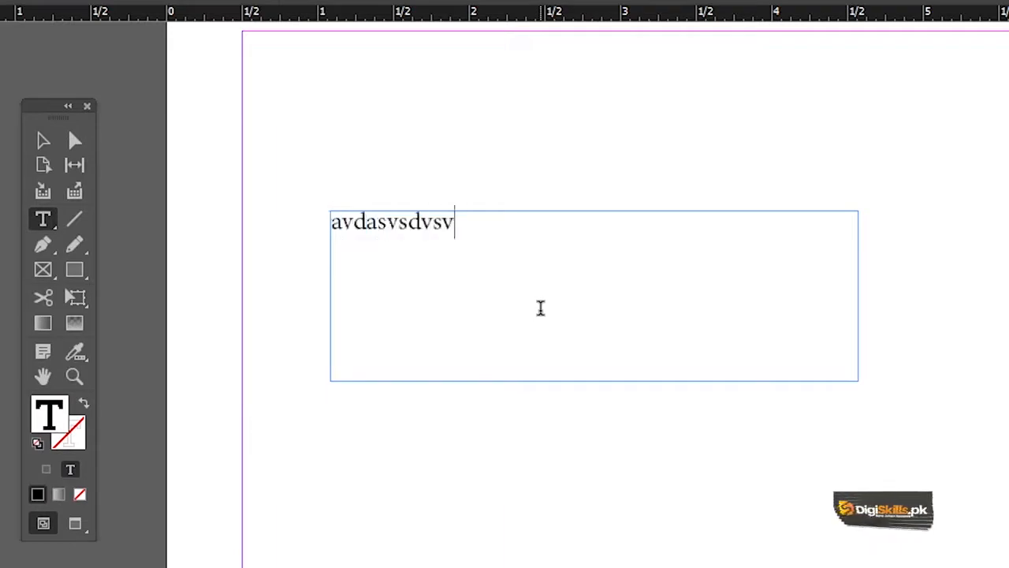
- Finish text entry, deselect the text frame and reselect it as an object with the Selection tool
{"action": "left_click", "coordinate": [36, 139]}
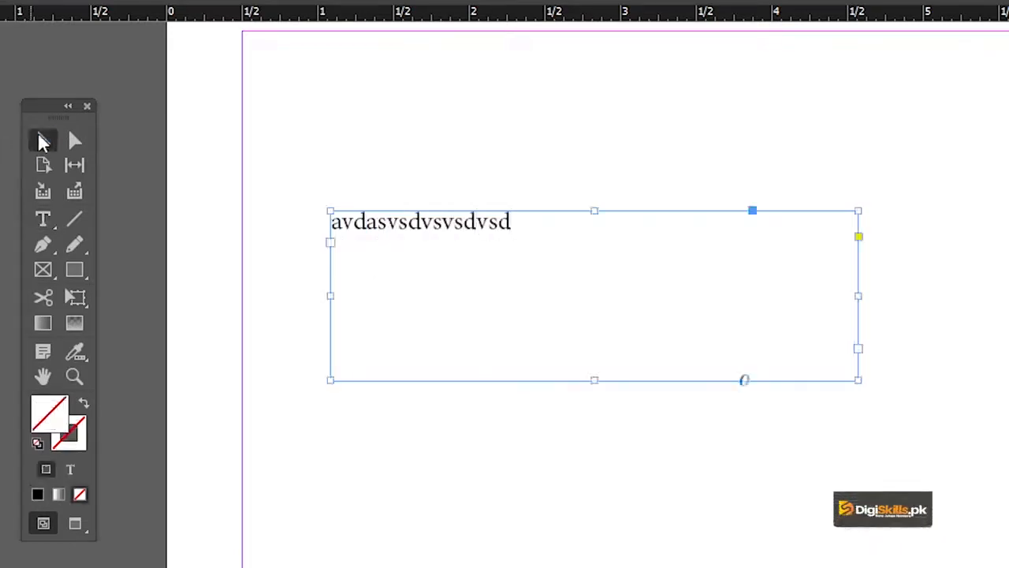
{"action": "left_click", "coordinate": [525, 134]}
{"action": "left_click", "coordinate": [453, 222]}
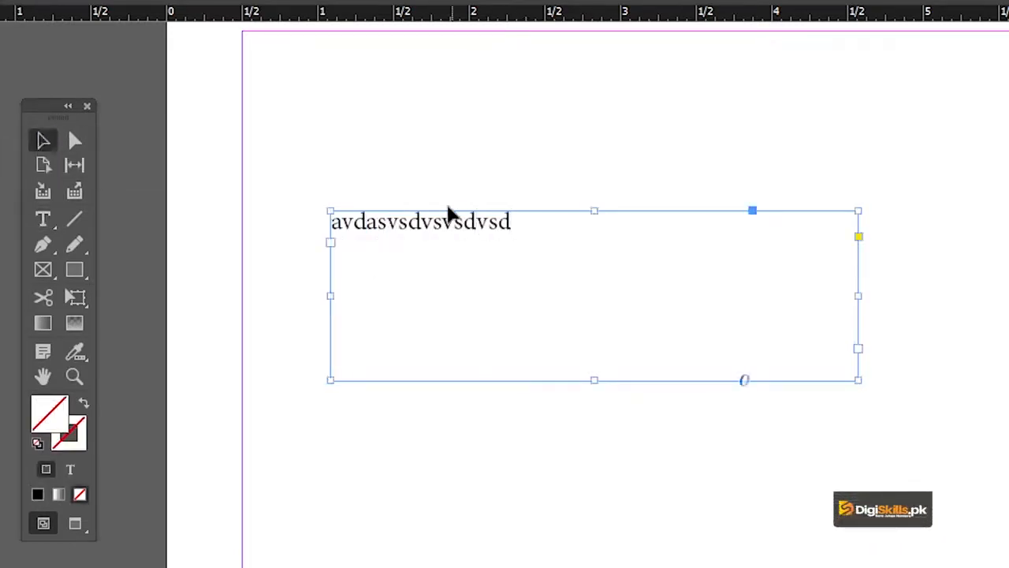
- Delete the text frame from the page
{"action": "key", "text": "Delete"}
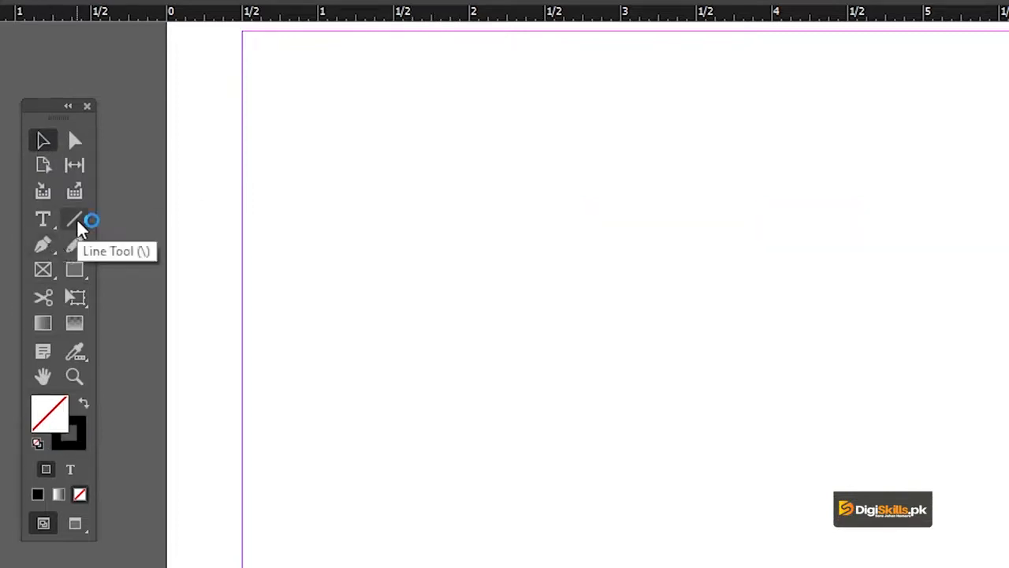
- Draw a three-point curved path across the page with the Pen tool, and undo it
{"action": "left_click", "coordinate": [43, 248]}
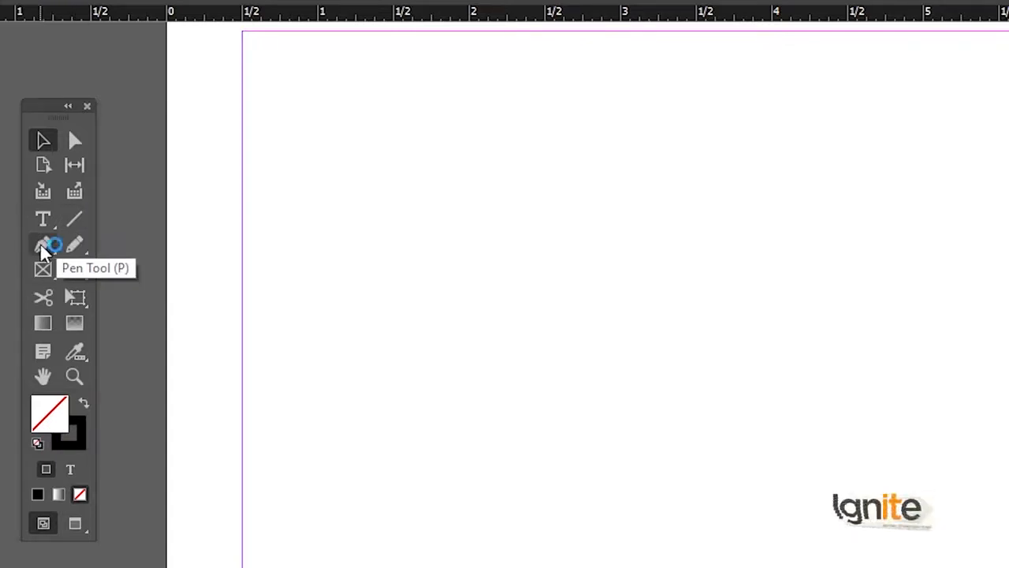
{"action": "left_click", "coordinate": [43, 249]}
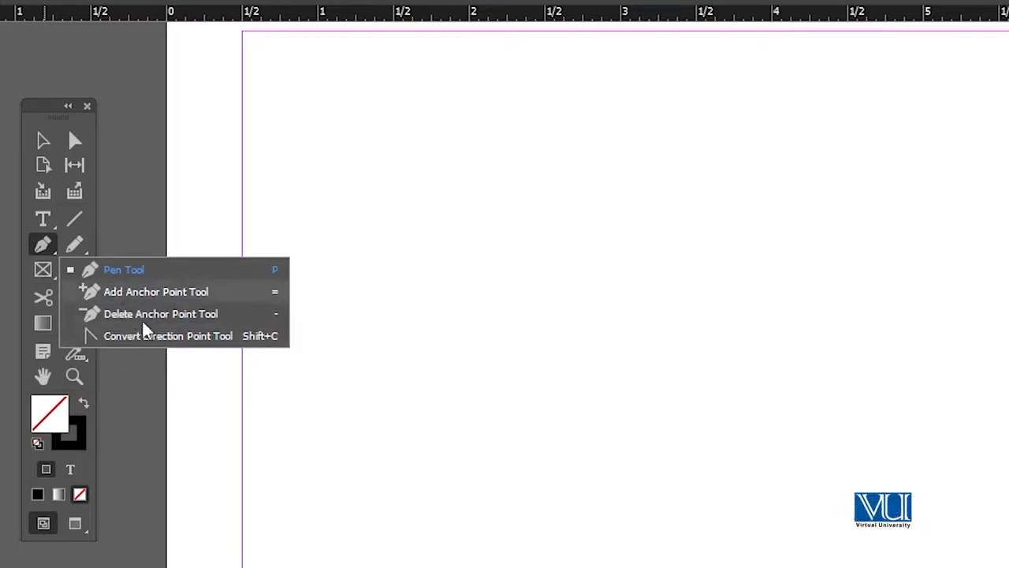
{"action": "left_click", "coordinate": [102, 270]}
{"action": "left_click", "coordinate": [416, 311]}
{"action": "mouse_move", "coordinate": [591, 303]}
{"action": "left_mouse_down"}
{"action": "mouse_move", "coordinate": [683, 225]}
{"action": "mouse_move", "coordinate": [710, 186]}
{"action": "left_mouse_up"}
{"action": "left_click_drag", "start_coordinate": [782, 211], "coordinate": [886, 295]}
{"action": "key", "text": "ctrl+z"}
{"action": "key", "text": "ctrl+z"}
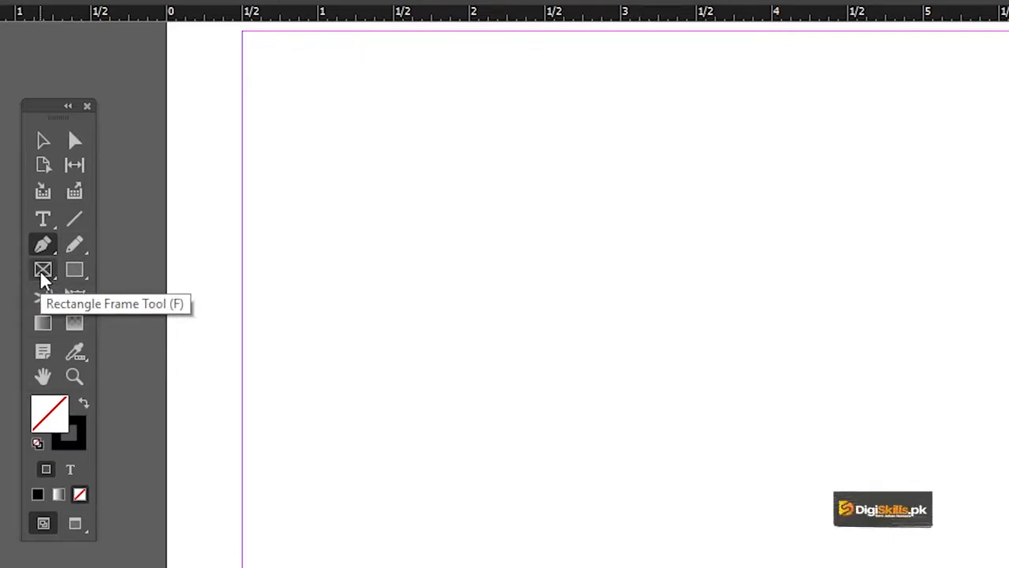
- Draw a rectangle frame about 2.15 by 1.7 in with the Rectangle Frame tool, and delete it
{"action": "left_click_drag", "start_coordinate": [40, 270], "coordinate": [80, 288]}
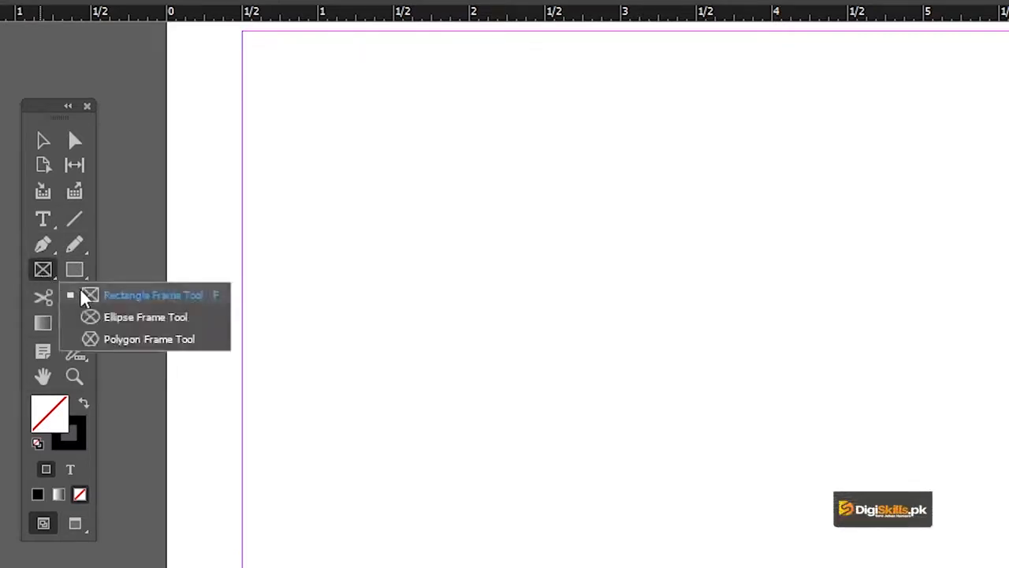
{"action": "left_click", "coordinate": [79, 289]}
{"action": "left_click", "coordinate": [80, 289]}
{"action": "left_click_drag", "start_coordinate": [443, 276], "coordinate": [779, 493]}
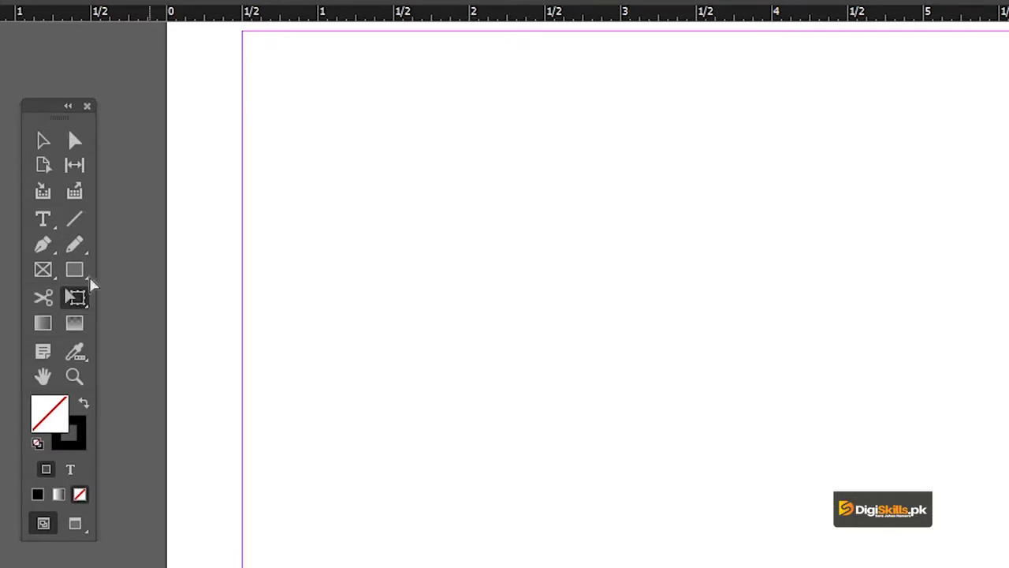
{"action": "left_click_drag", "start_coordinate": [334, 277], "coordinate": [660, 534]}
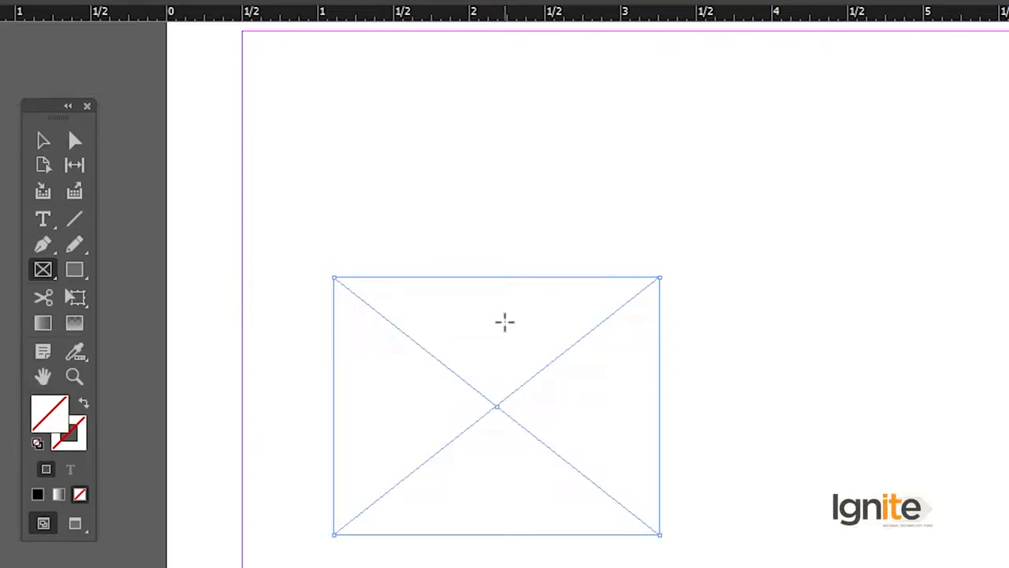
{"action": "key", "text": "Delete"}
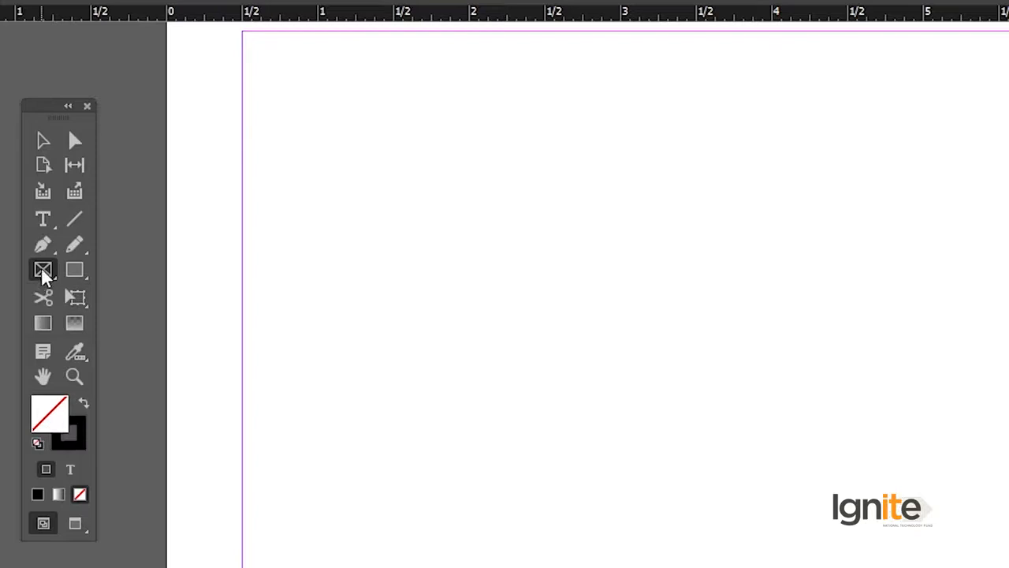
{"action": "left_click", "coordinate": [41, 268]}
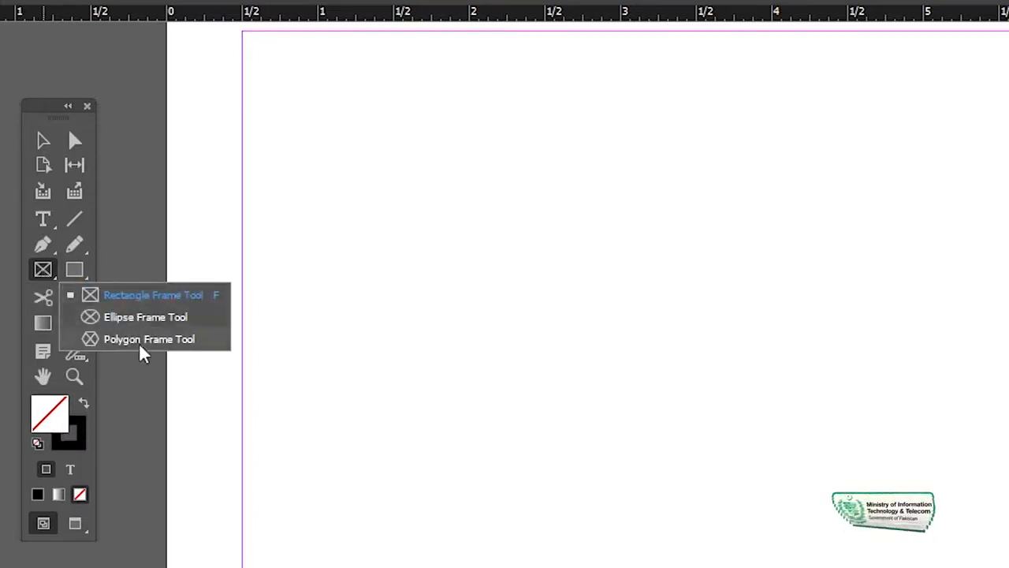
{"action": "left_click", "coordinate": [138, 319]}
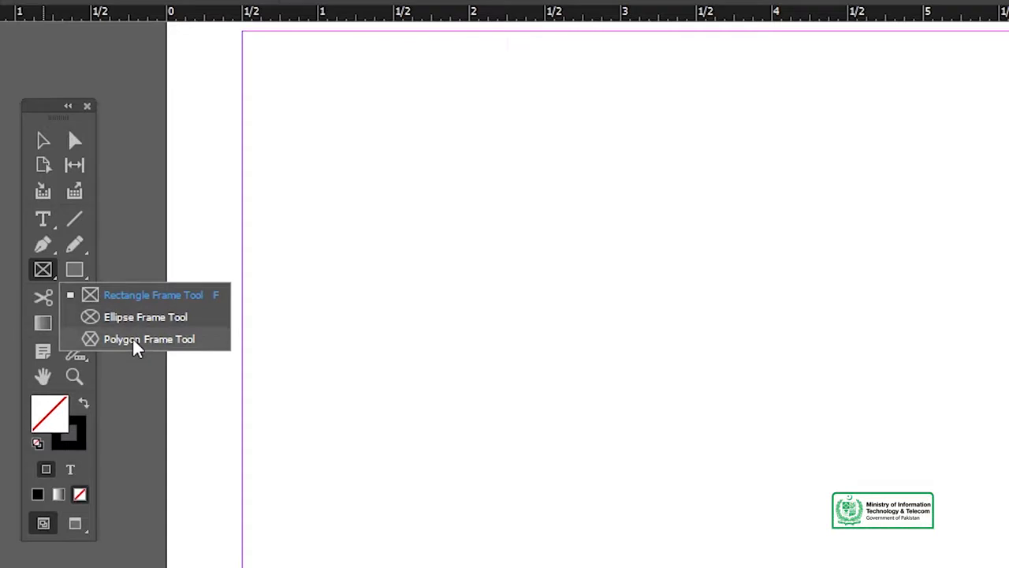
{"action": "left_click", "coordinate": [42, 270]}
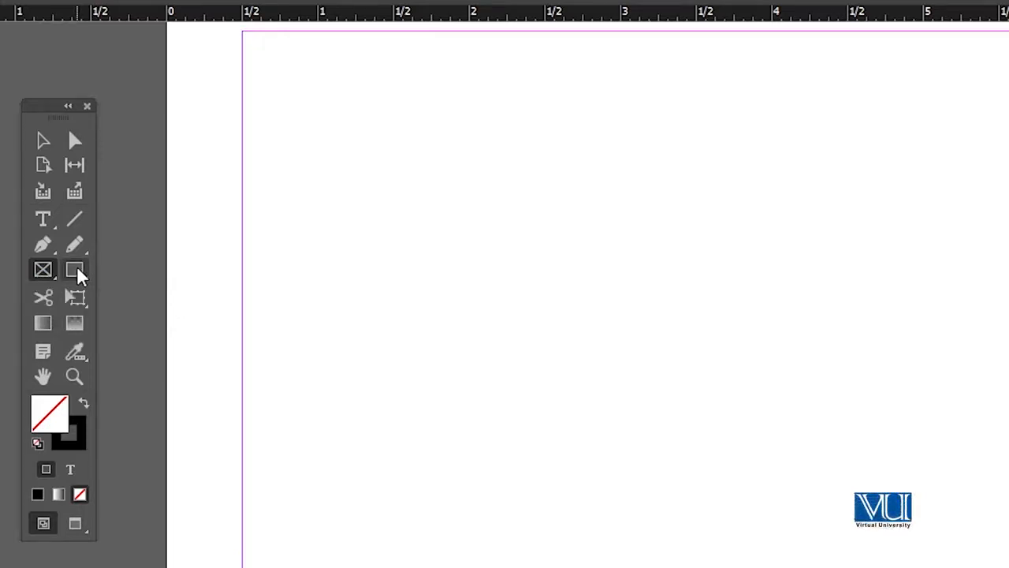
- Draw a rectangle about 1.3 by 1.05 in and an ellipse about 0.8 by 0.4 in above and left of it
{"action": "left_click", "coordinate": [75, 270]}
{"action": "left_click_drag", "start_coordinate": [73, 265], "coordinate": [164, 297]}
{"action": "left_click_drag", "start_coordinate": [438, 282], "coordinate": [636, 442]}
{"action": "left_click_drag", "start_coordinate": [82, 266], "coordinate": [139, 327]}
{"action": "left_click_drag", "start_coordinate": [274, 222], "coordinate": [398, 281]}
{"action": "left_click_drag", "start_coordinate": [68, 270], "coordinate": [125, 269]}
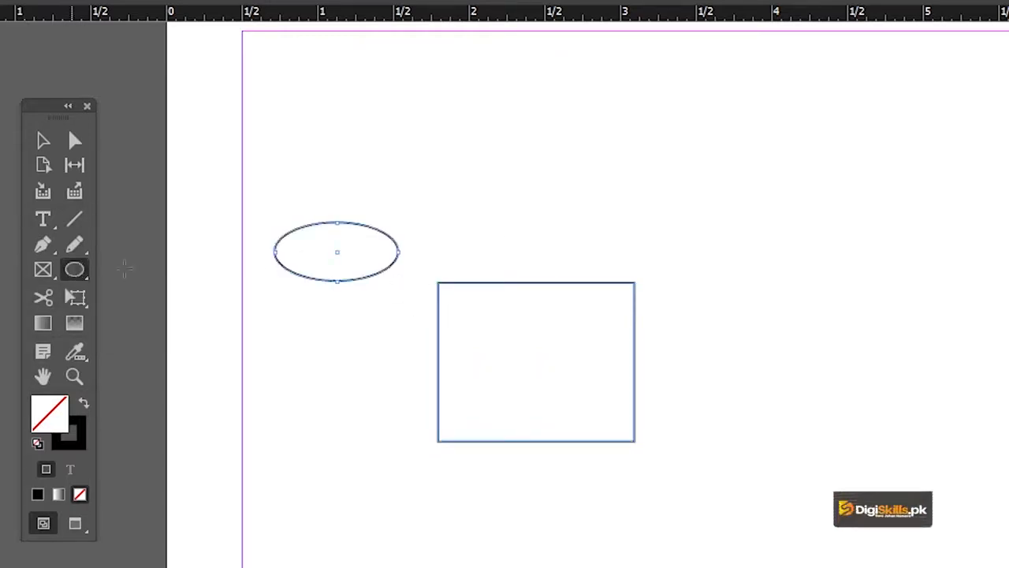
- Select the ellipse and the rectangle together and delete both
{"action": "key", "text": "v"}
{"action": "left_click_drag", "start_coordinate": [316, 156], "coordinate": [593, 390]}
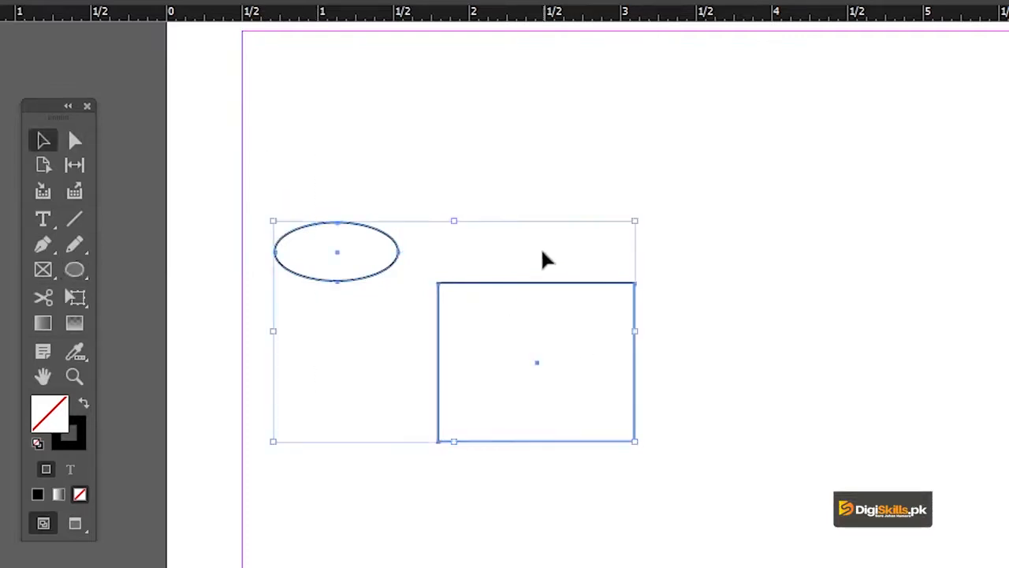
{"action": "key", "text": "Delete"}
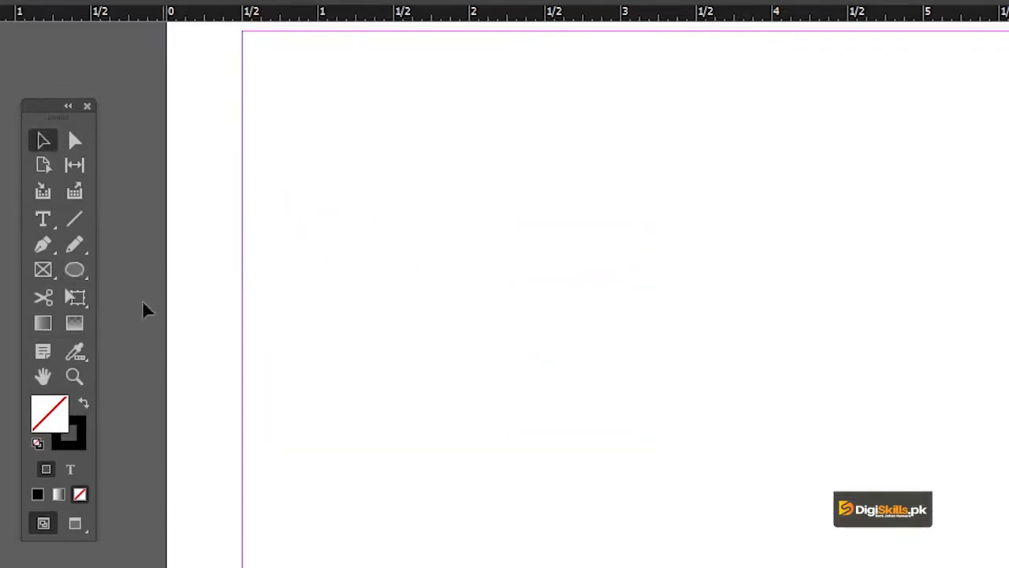
- Set the shape tool back to Rectangle and return to the Selection tool
{"action": "left_click_drag", "start_coordinate": [70, 273], "coordinate": [124, 293]}
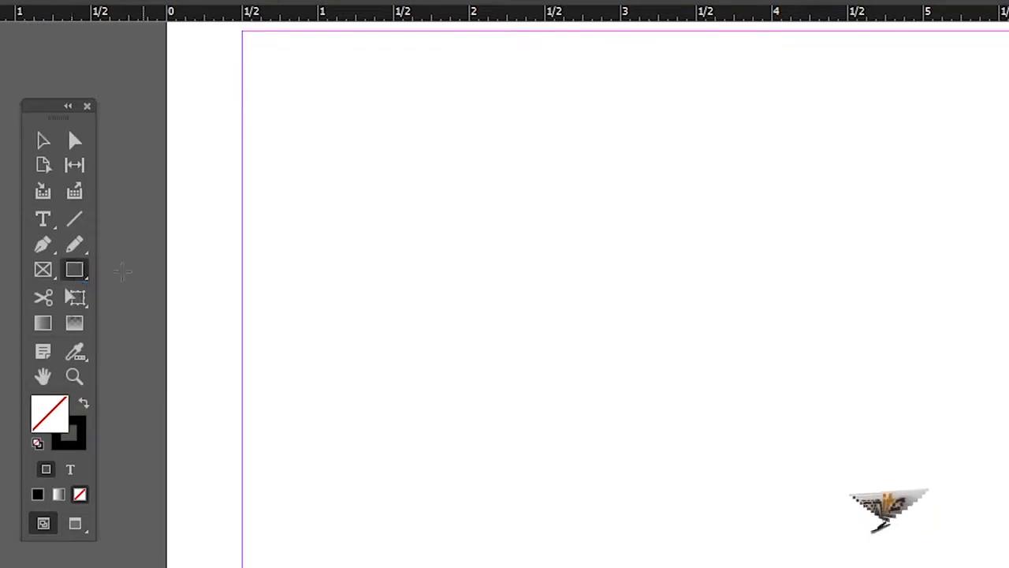
{"action": "left_click", "coordinate": [44, 298]}
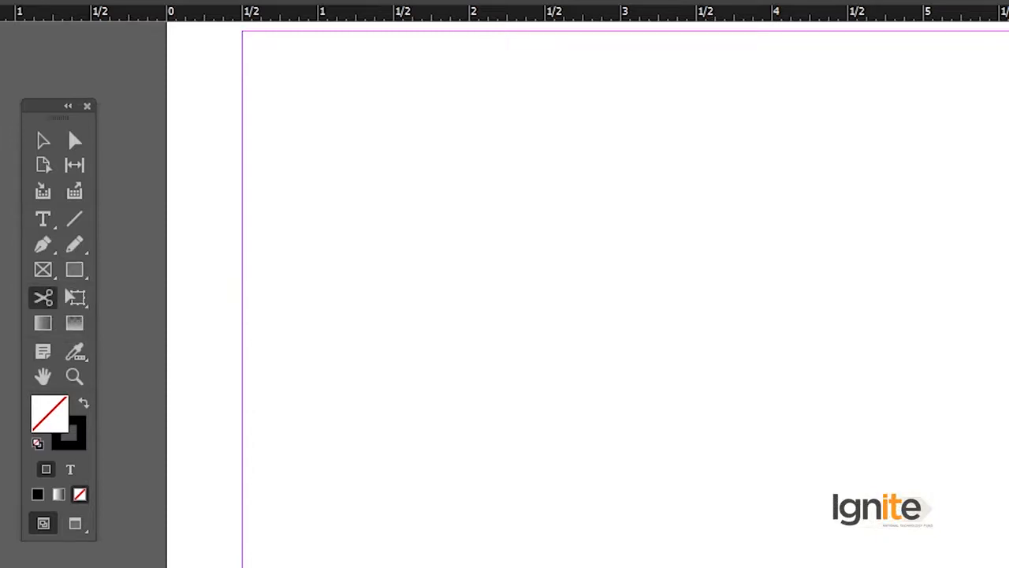
{"action": "left_click", "coordinate": [44, 140]}
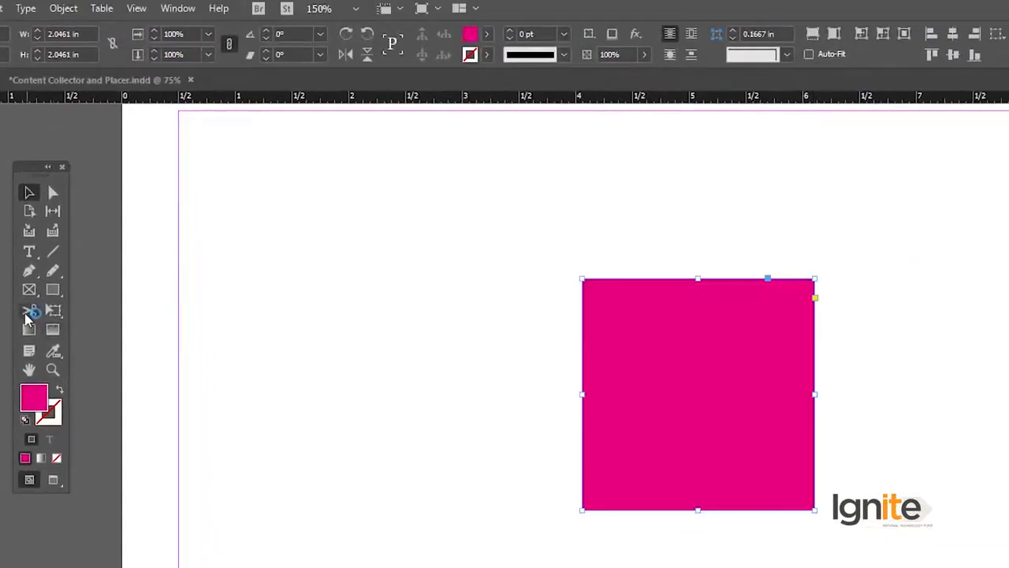
- Cut the magenta square's path at its upper-left, upper-right and lower-right corners with the Scissors tool, and undo the cuts
{"action": "left_click", "coordinate": [31, 308]}
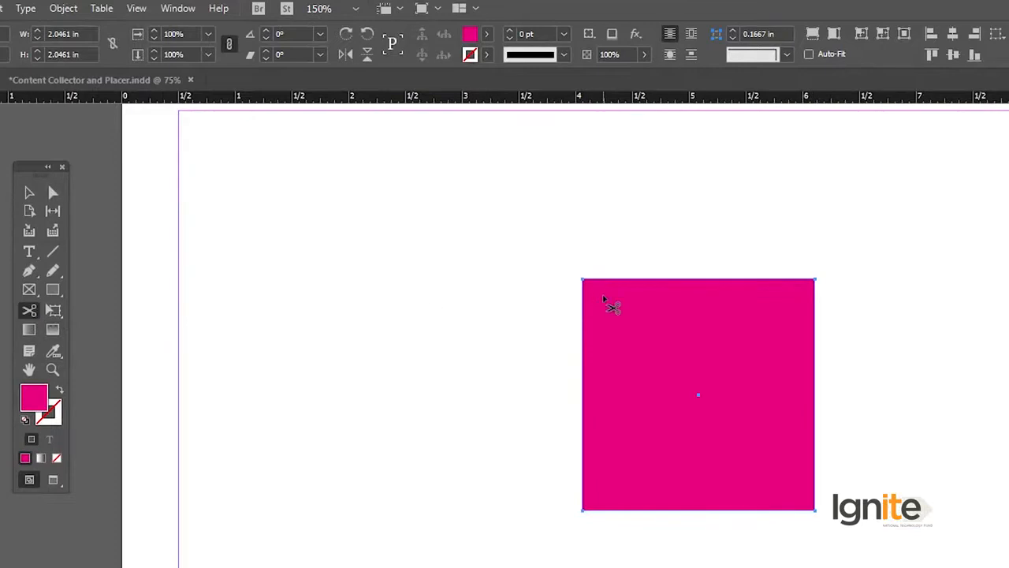
{"action": "left_click_drag", "start_coordinate": [582, 279], "coordinate": [617, 300]}
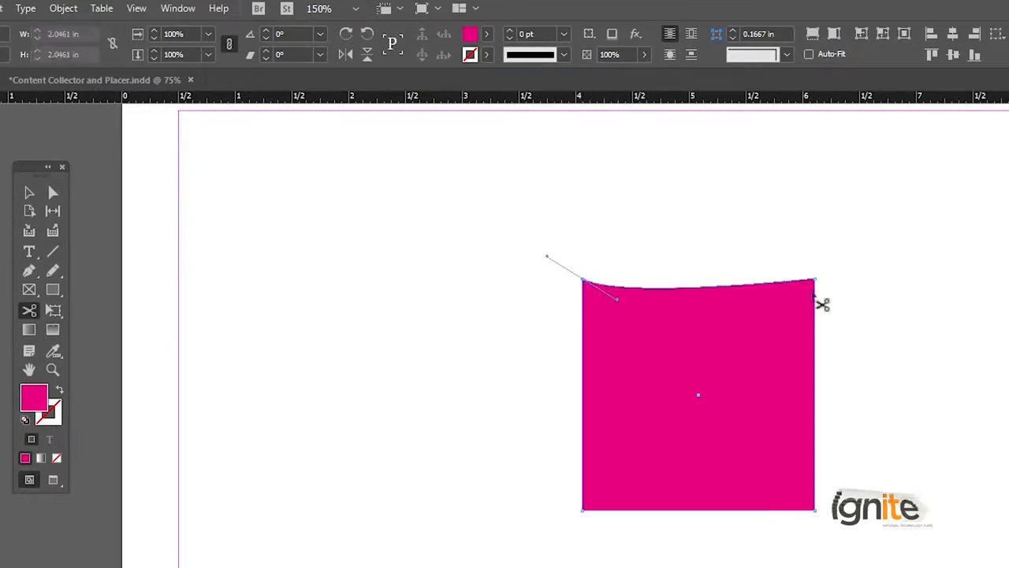
{"action": "left_click", "coordinate": [815, 281]}
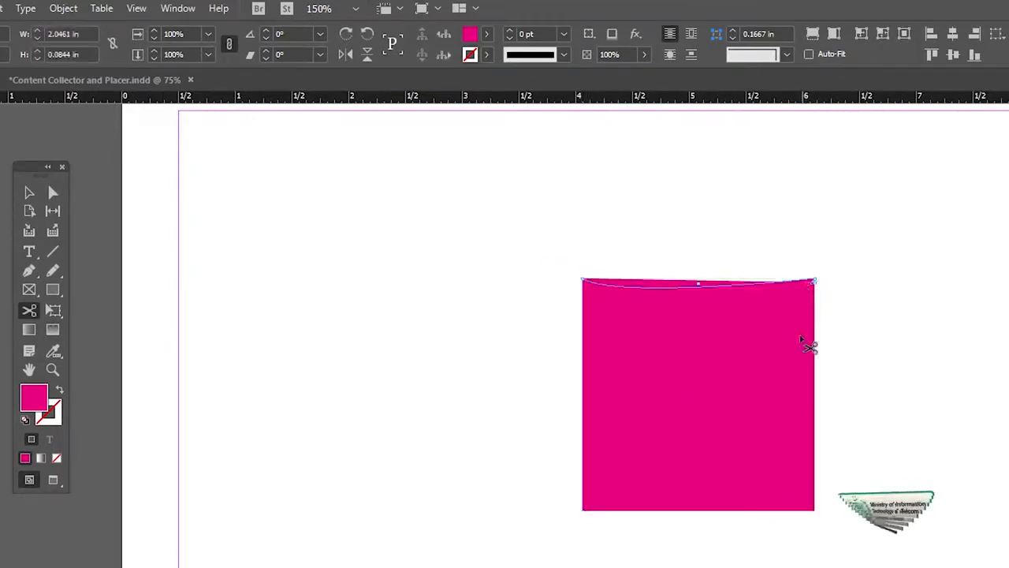
{"action": "left_click", "coordinate": [814, 509]}
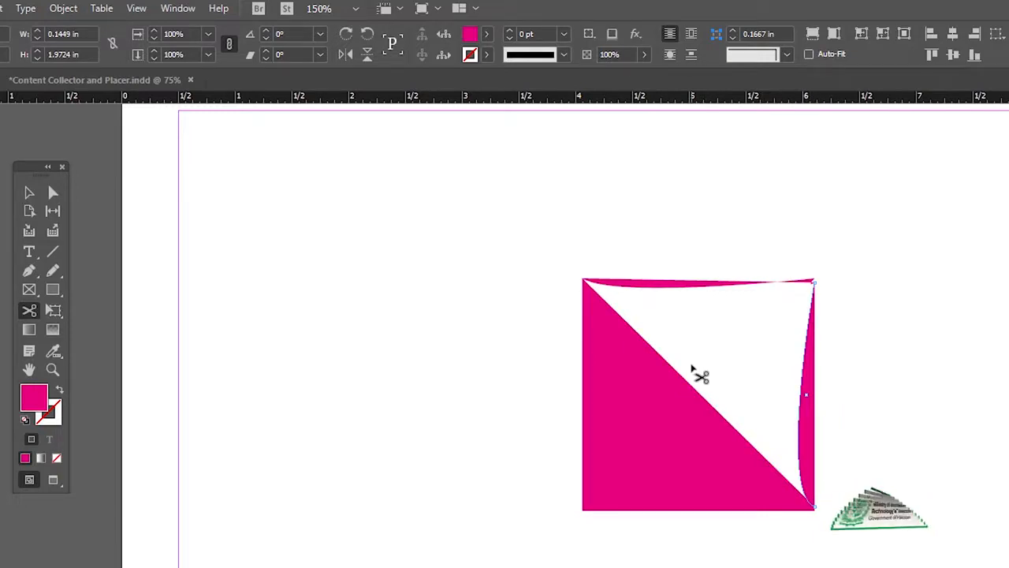
{"action": "key", "text": "ctrl+z"}
{"action": "key", "text": "ctrl+z"}
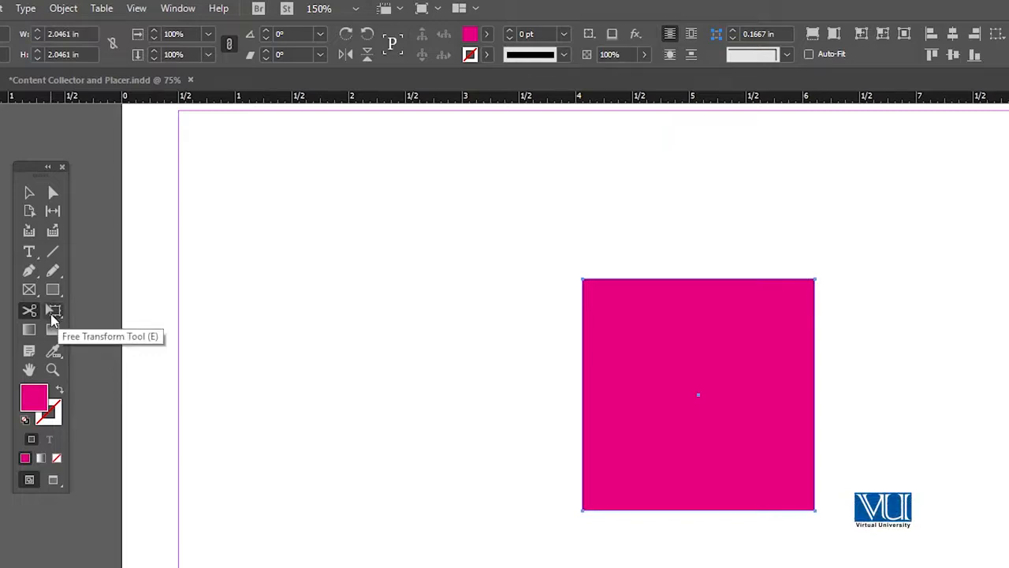
- Move the magenta square about 0.6 in left and 0.3 in up with the Free Transform tool
{"action": "left_click", "coordinate": [52, 315]}
{"action": "left_click_drag", "start_coordinate": [622, 316], "coordinate": [553, 279]}
- Rotate the magenta square slightly counterclockwise with the Rotate tool, using its upper-left corner as the reference point
{"action": "left_click", "coordinate": [81, 294]}
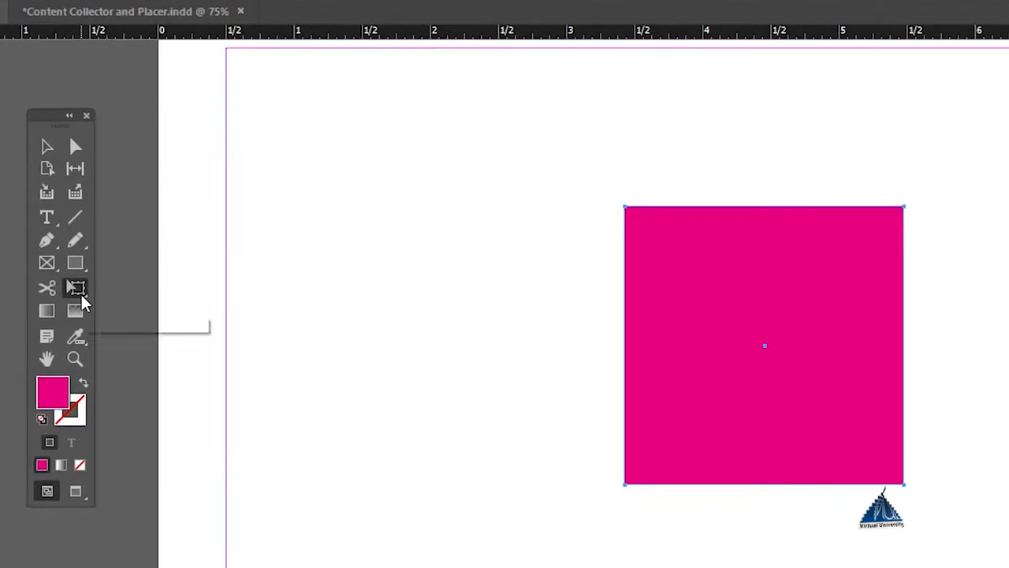
{"action": "left_click", "coordinate": [152, 331]}
{"action": "left_click", "coordinate": [624, 207]}
{"action": "left_click_drag", "start_coordinate": [899, 206], "coordinate": [867, 153]}
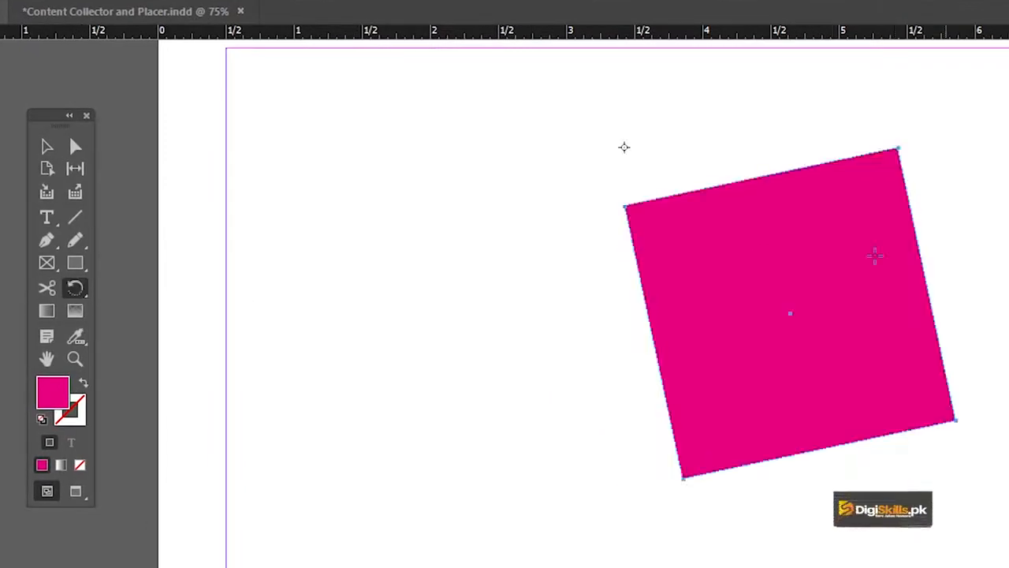
- Switch to the Scale tool and undo the magenta square's rotation
{"action": "left_click", "coordinate": [70, 291]}
{"action": "left_click", "coordinate": [141, 352]}
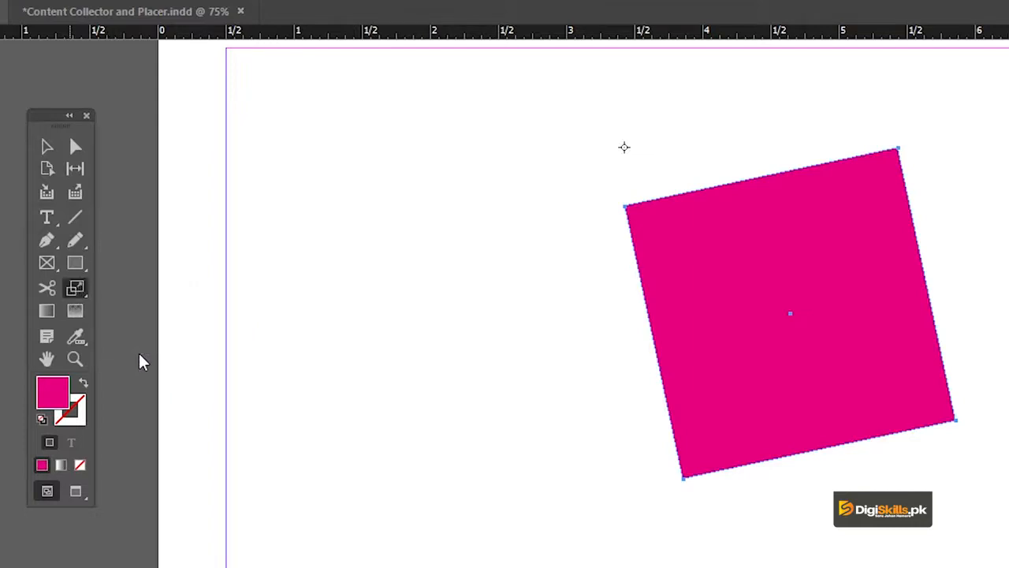
{"action": "key", "text": "ctrl+z"}
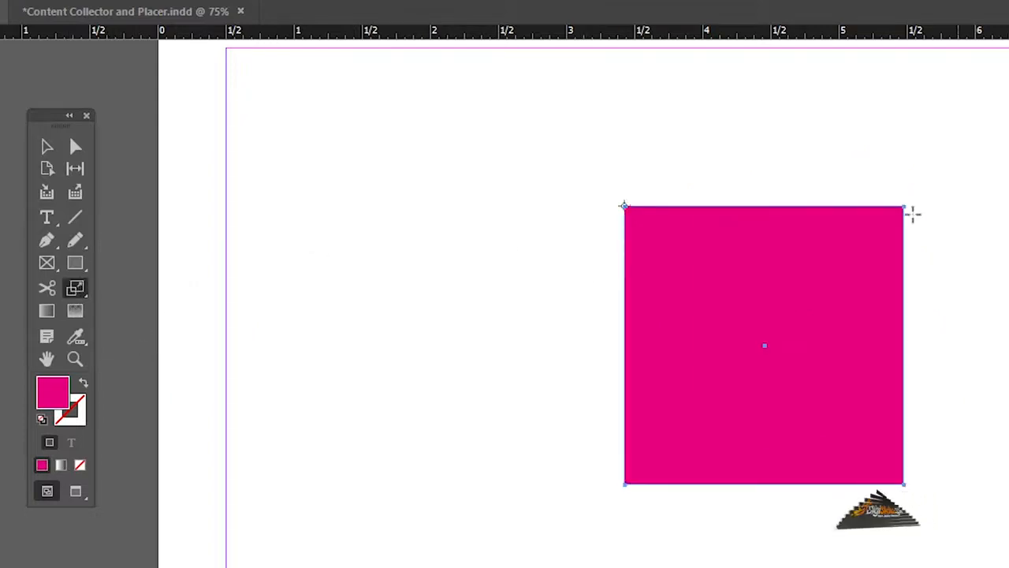
- Try two freehand scalings of the magenta square with the Scale tool, starting with a horizontal stretch, undoing each one
{"action": "left_click_drag", "start_coordinate": [907, 207], "coordinate": [1008, 208]}
{"action": "key", "text": "ctrl+z"}
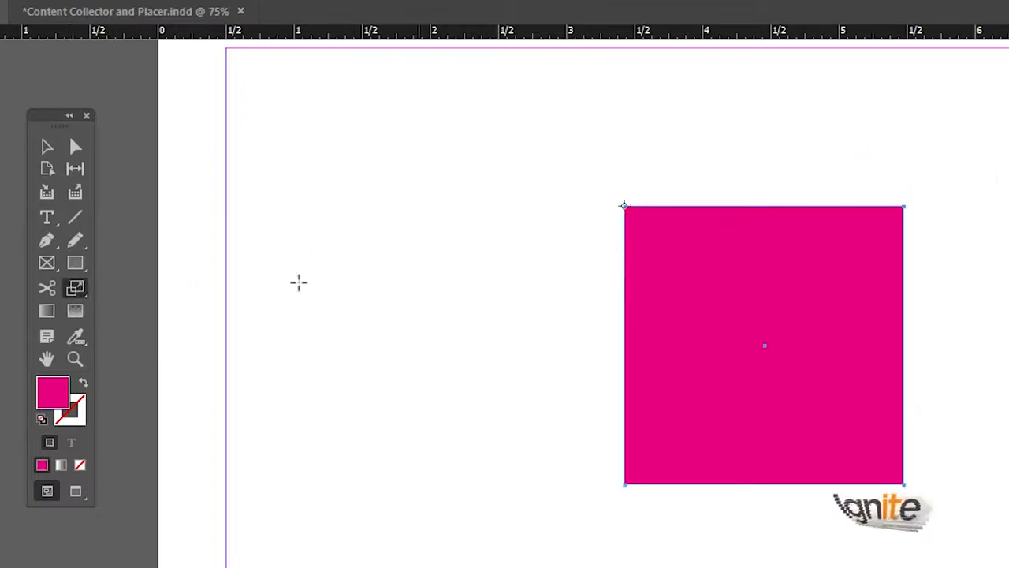
{"action": "left_click_drag", "start_coordinate": [567, 245], "coordinate": [631, 139]}
{"action": "key", "text": "ctrl+z"}
- Leave the Scale tool, deselect the magenta square and reselect it with the Selection tool
{"action": "left_click_drag", "start_coordinate": [72, 298], "coordinate": [140, 377]}
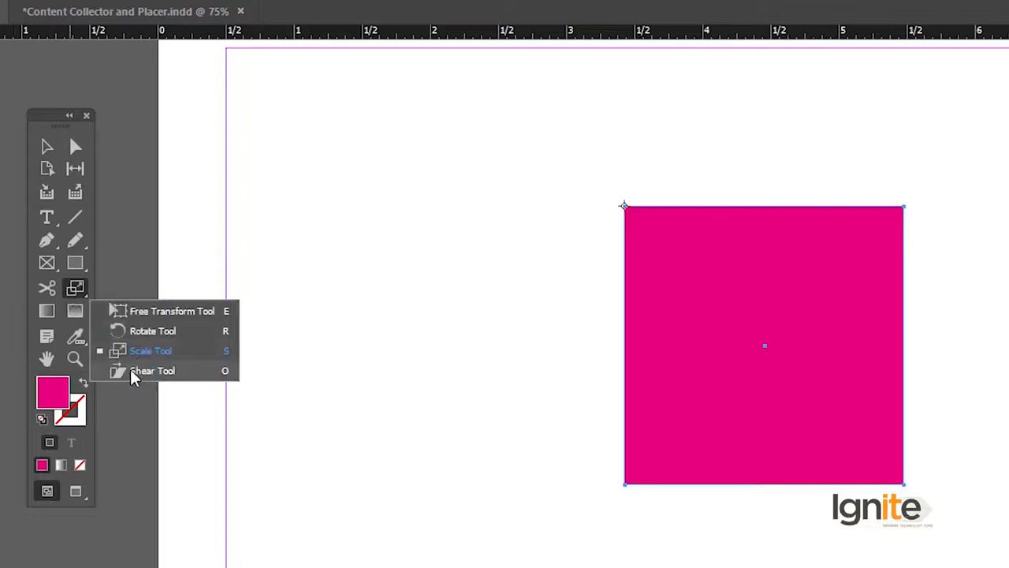
{"action": "left_click", "coordinate": [76, 290]}
{"action": "left_click", "coordinate": [50, 147]}
{"action": "left_click", "coordinate": [442, 203]}
{"action": "left_click", "coordinate": [694, 252]}
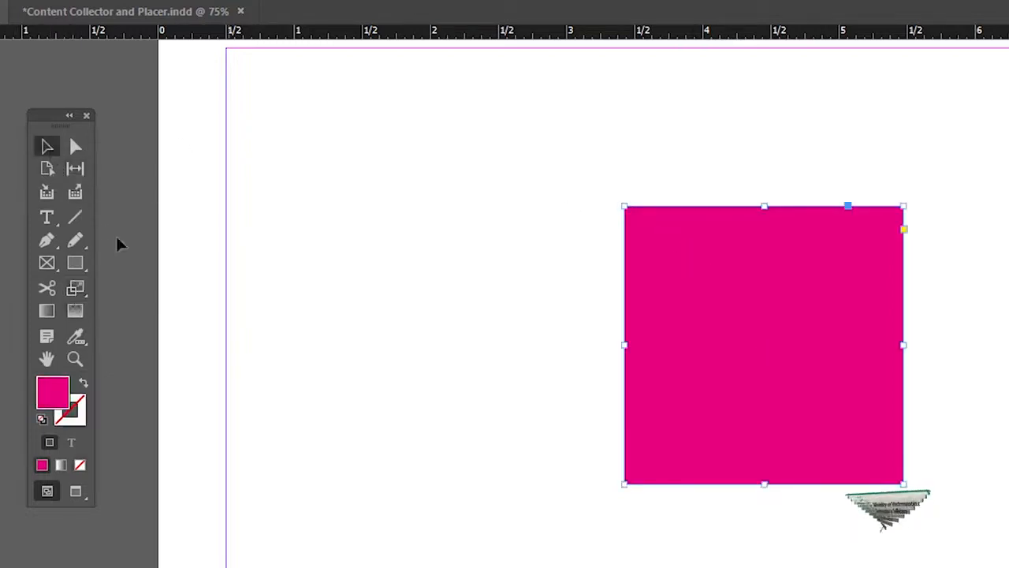
- Apply a horizontal white-to-black gradient across the magenta square with the Gradient Swatch tool, and undo it
{"action": "left_click", "coordinate": [47, 312]}
{"action": "left_click_drag", "start_coordinate": [637, 352], "coordinate": [906, 344]}
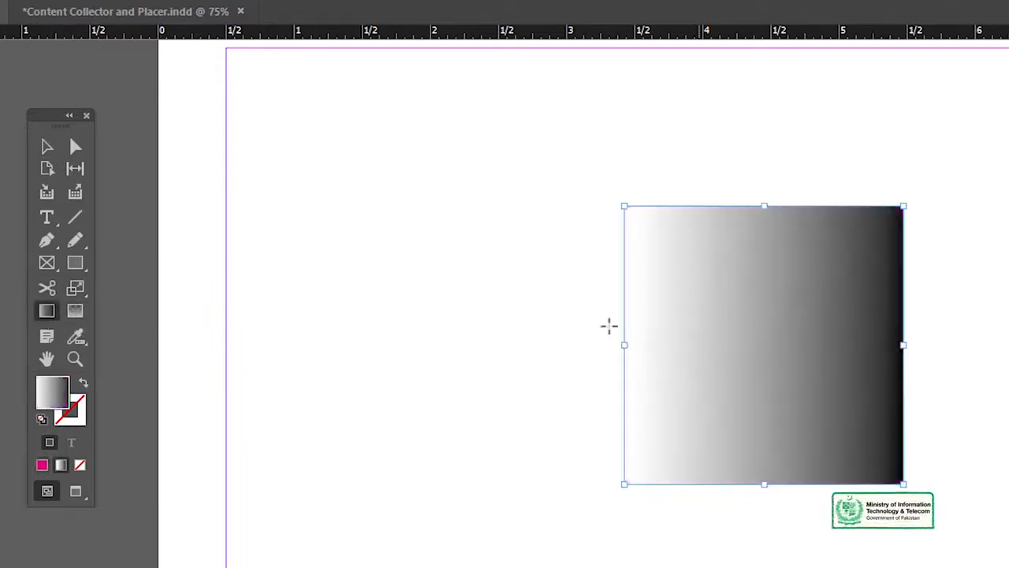
{"action": "key", "text": "ctrl+z"}
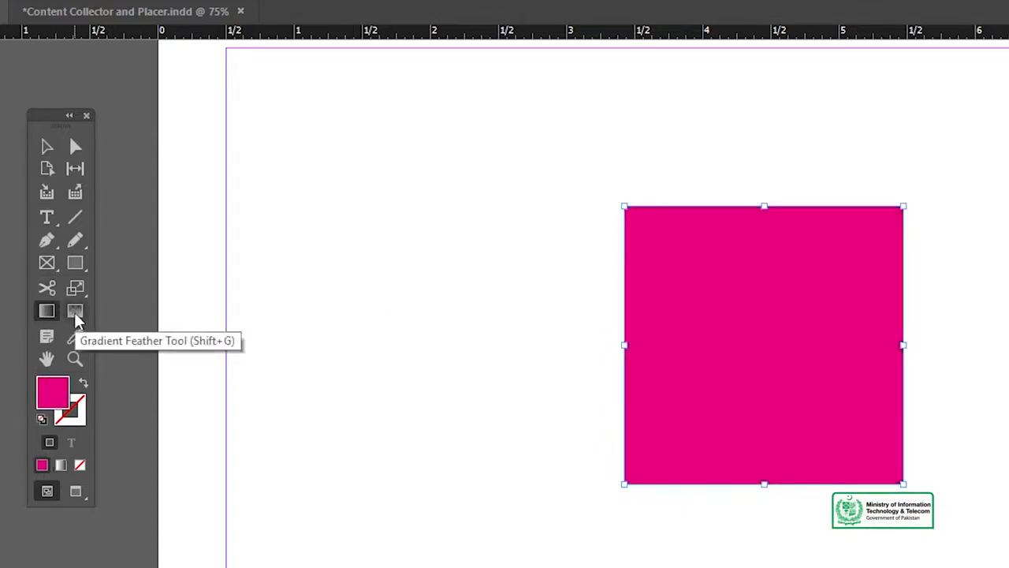
- Fade the magenta square to transparent from left to right with the Gradient Feather tool, and undo the feather
{"action": "left_click", "coordinate": [74, 313]}
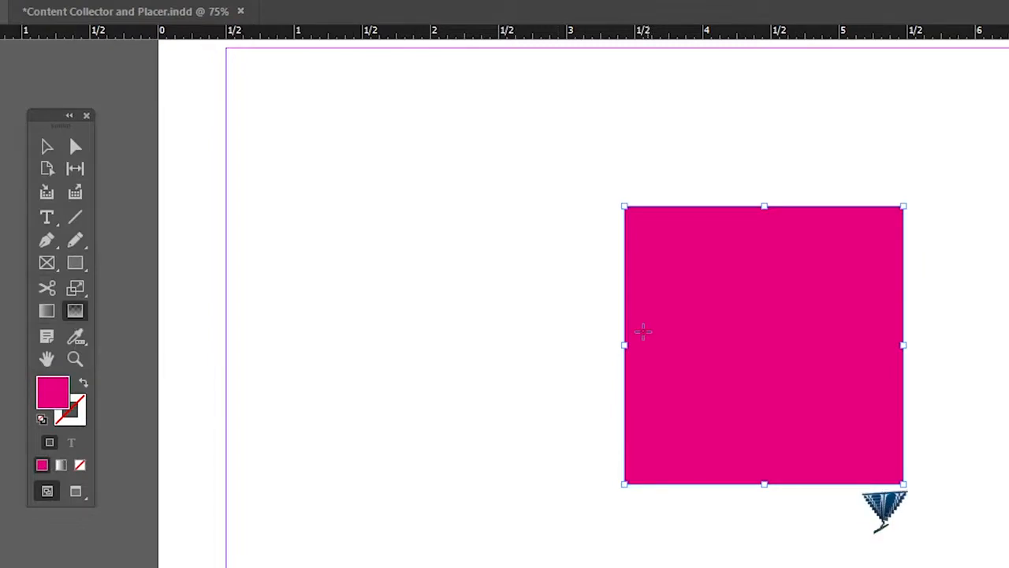
{"action": "left_click_drag", "start_coordinate": [627, 333], "coordinate": [898, 331]}
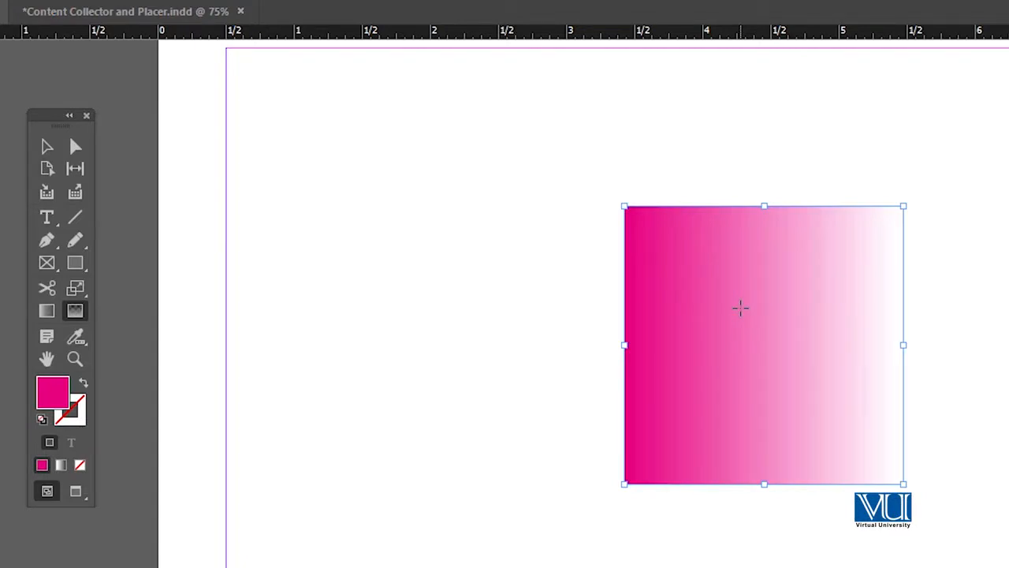
{"action": "key", "text": "ctrl+z"}
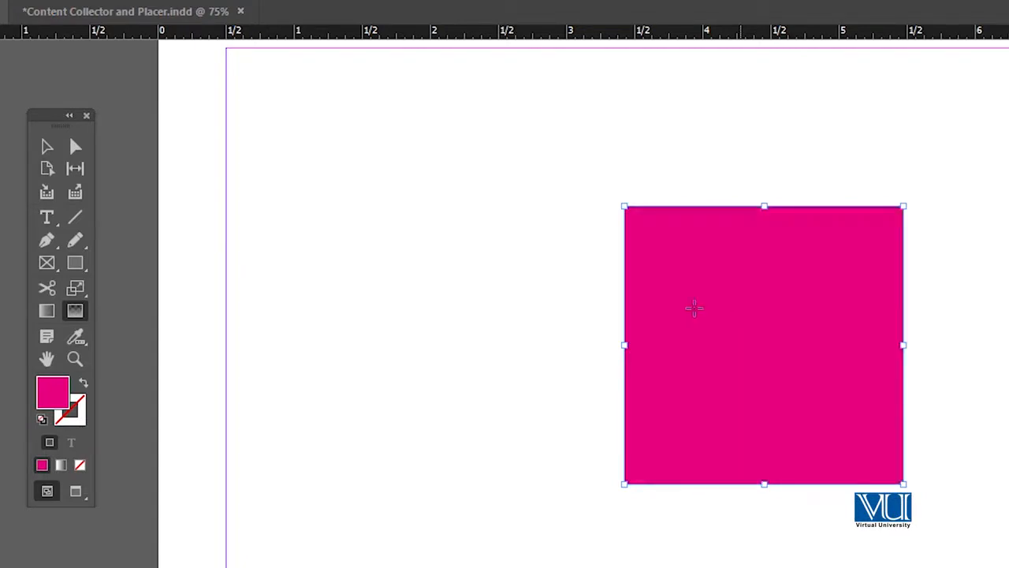
- Sample the magenta square's colour with the Colour Theme tool, and return to the Selection tool
{"action": "left_click", "coordinate": [77, 335]}
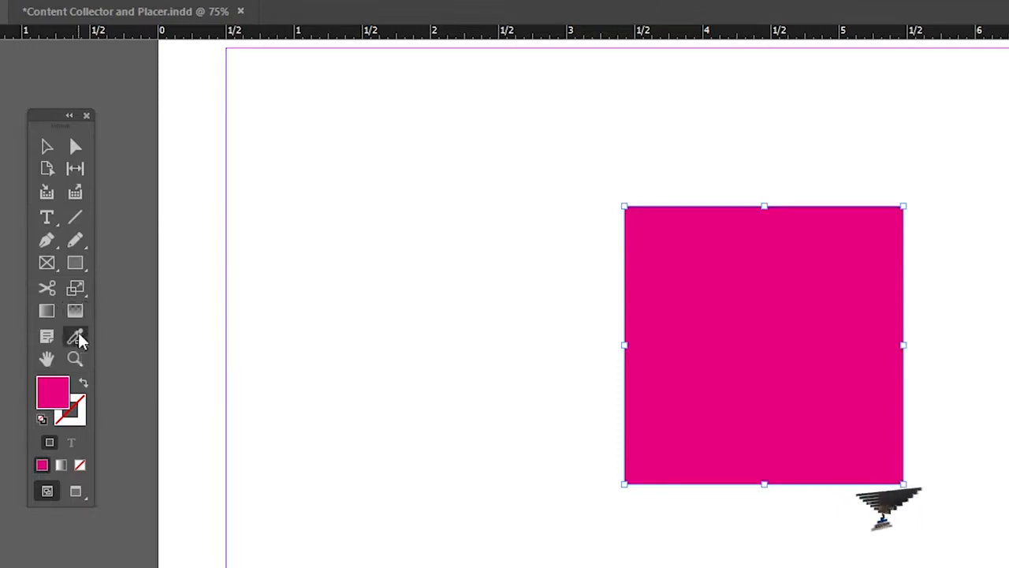
{"action": "left_click", "coordinate": [788, 270]}
{"action": "left_click_drag", "start_coordinate": [818, 324], "coordinate": [51, 420]}
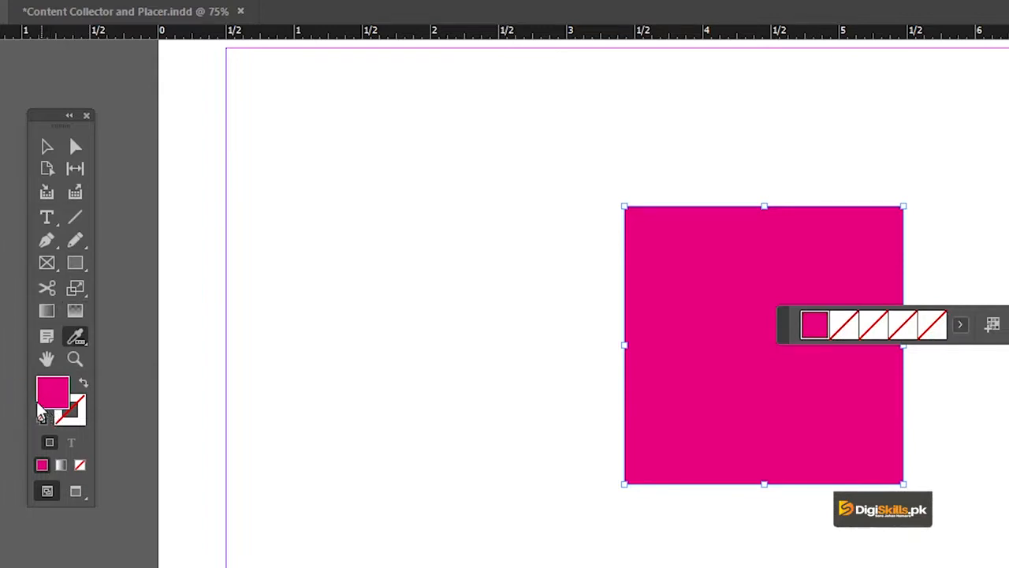
{"action": "left_click", "coordinate": [47, 147]}
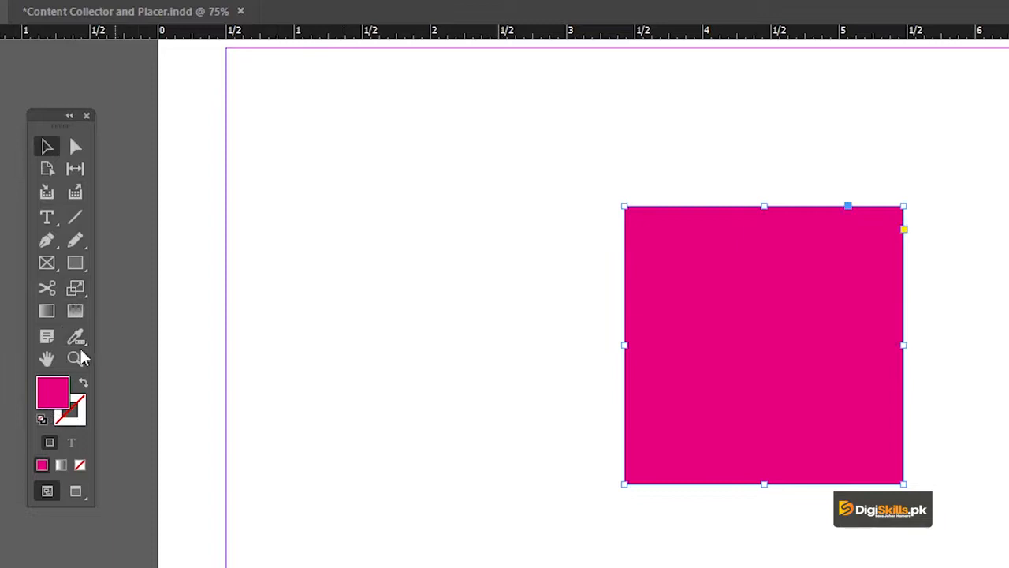
- Try the Hand and Zoom tools, view the Colour Picker for fill and for stroke, cancelling each, and return to the Selection tool
{"action": "left_click", "coordinate": [47, 361]}
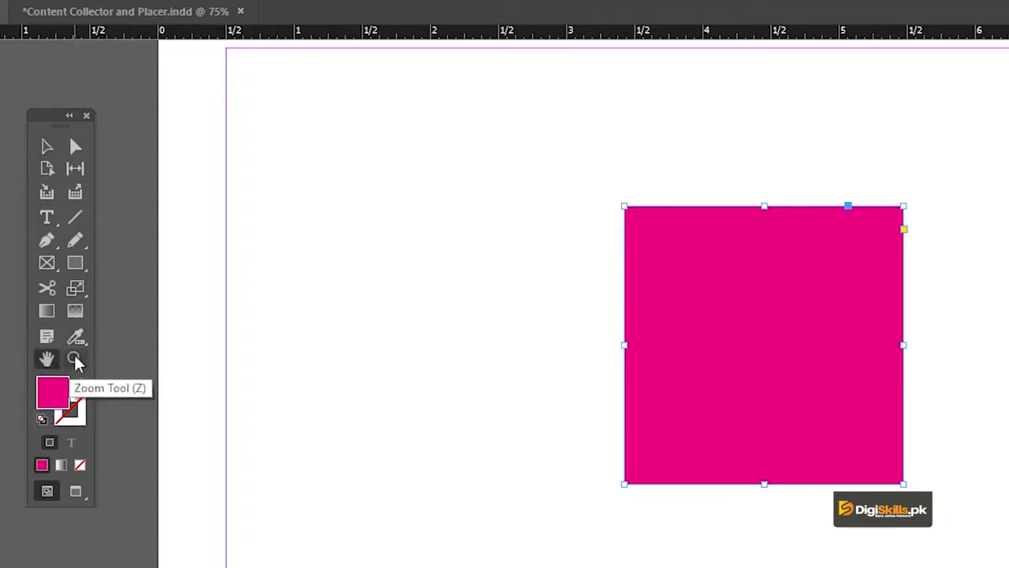
{"action": "left_click", "coordinate": [75, 361]}
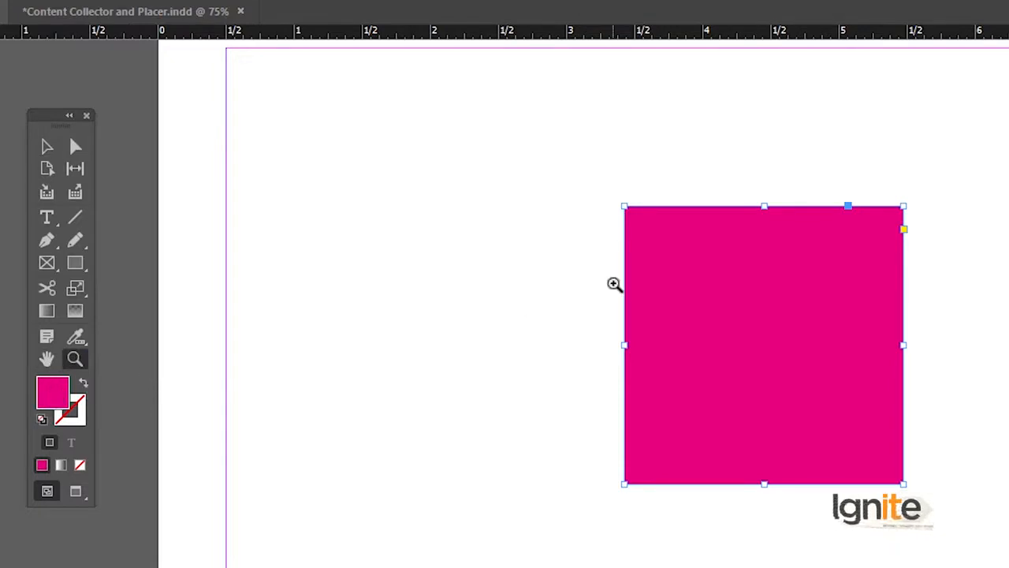
{"action": "left_click", "coordinate": [59, 396]}
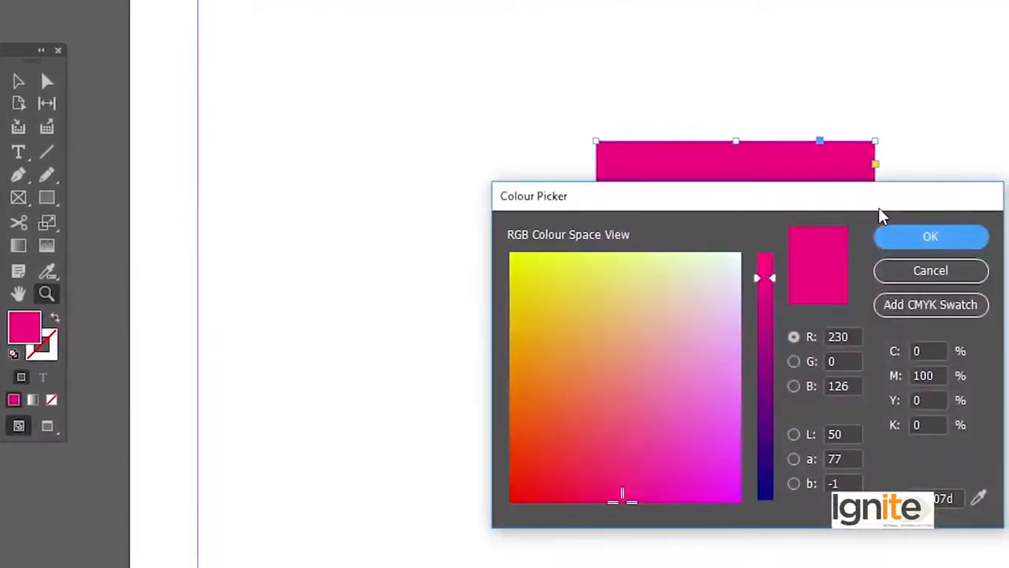
{"action": "left_click", "coordinate": [927, 272]}
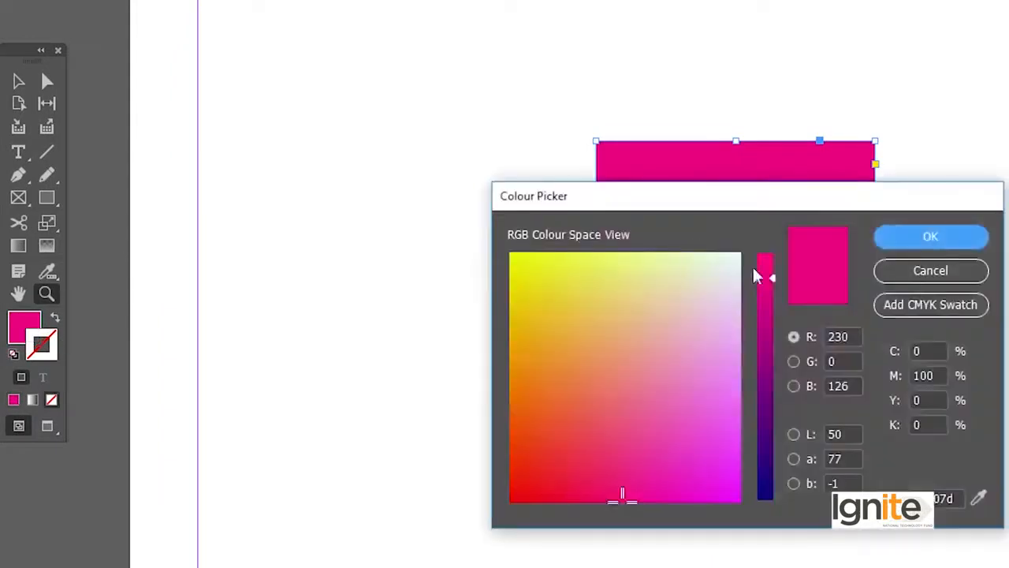
{"action": "left_click", "coordinate": [923, 270]}
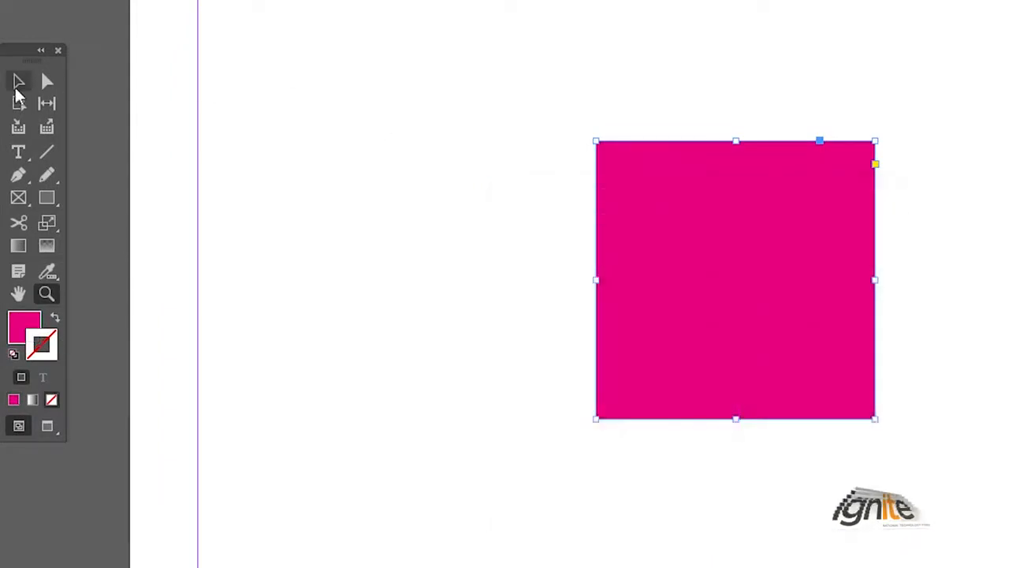
{"action": "left_click_drag", "start_coordinate": [23, 51], "coordinate": [41, 88]}
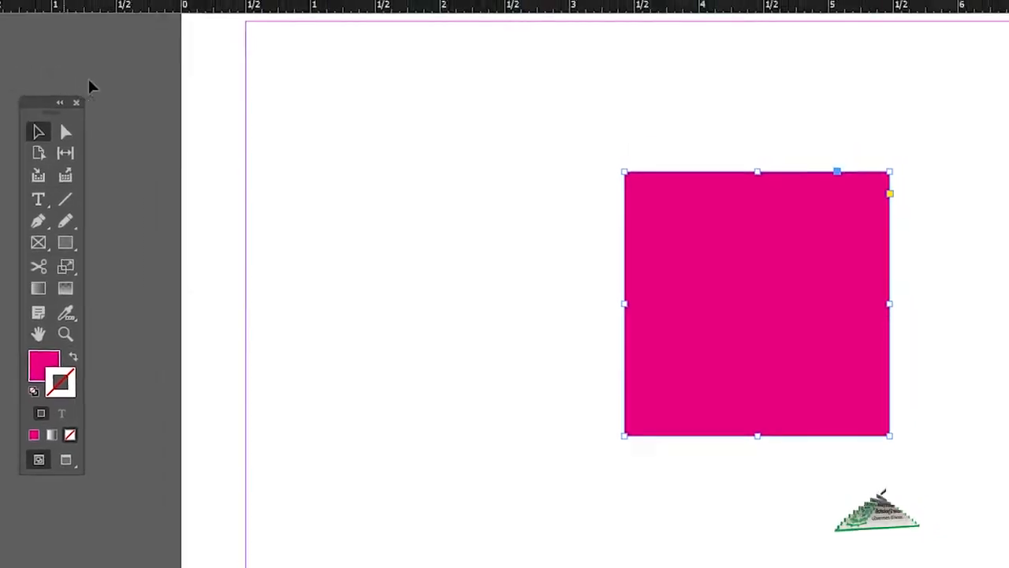
- Examine the food article page in Content Collector and Placer.indd, panning across it, zooming in to 100% and back out to 75%
{"action": "left_click", "coordinate": [177, 54]}
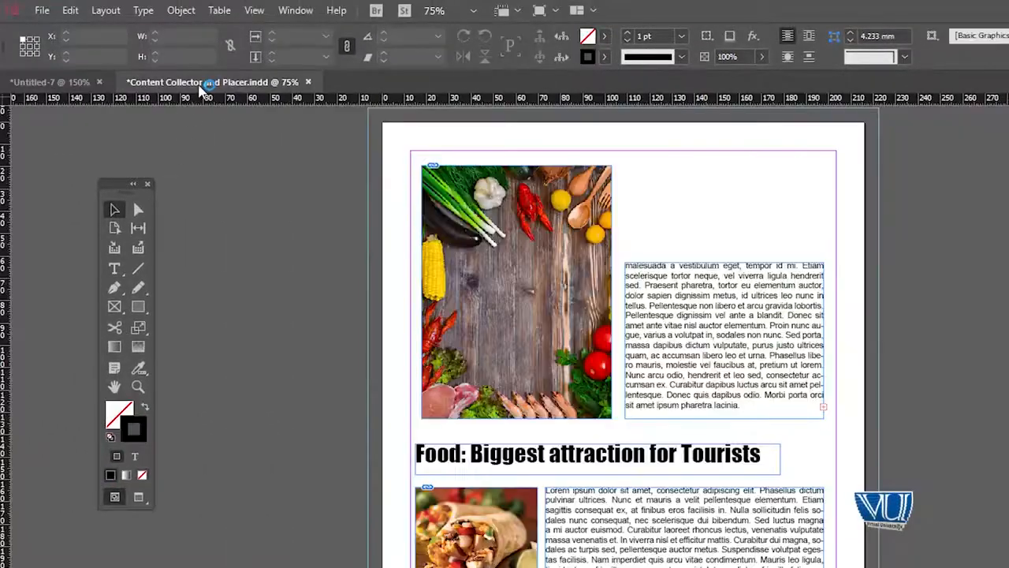
{"action": "left_click_drag", "start_coordinate": [513, 270], "coordinate": [571, 272]}
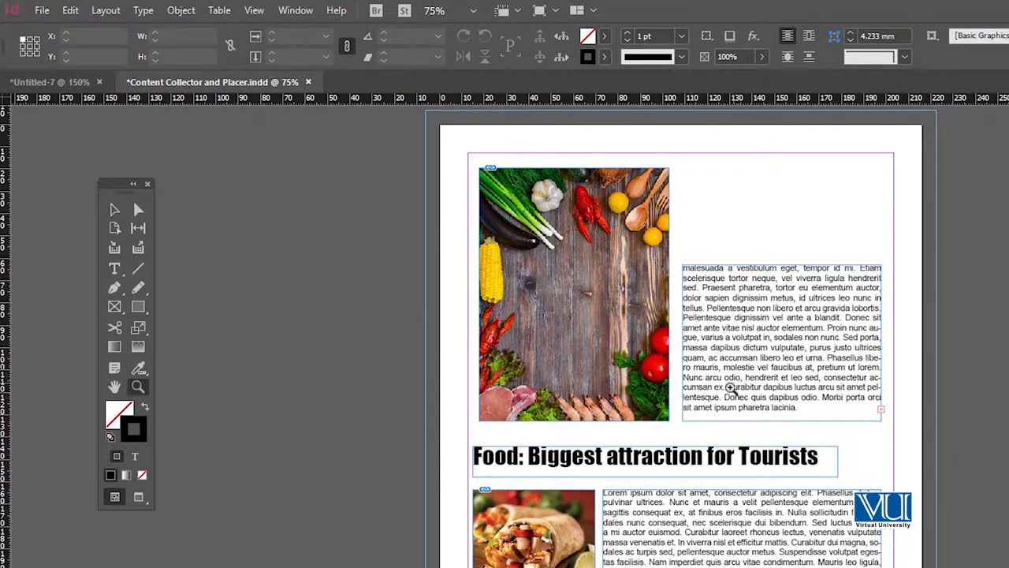
{"action": "left_click", "coordinate": [732, 384], "text": "ctrl"}
{"action": "left_click_drag", "start_coordinate": [656, 379], "coordinate": [676, 317]}
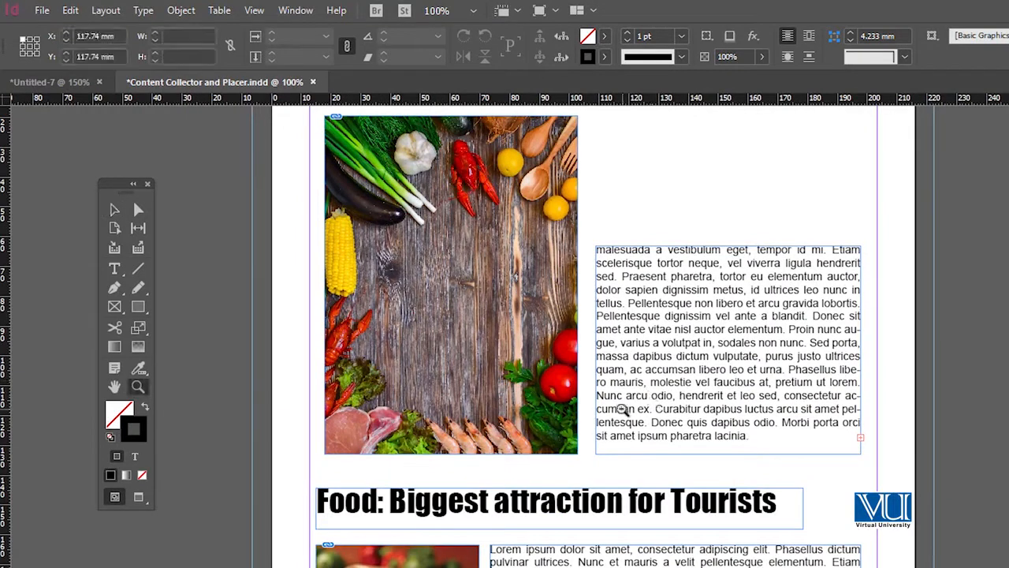
{"action": "left_click", "coordinate": [650, 410], "text": "ctrl+alt"}
{"action": "scroll", "coordinate": [569, 435], "scroll_direction": "down", "scroll_amount": 1}
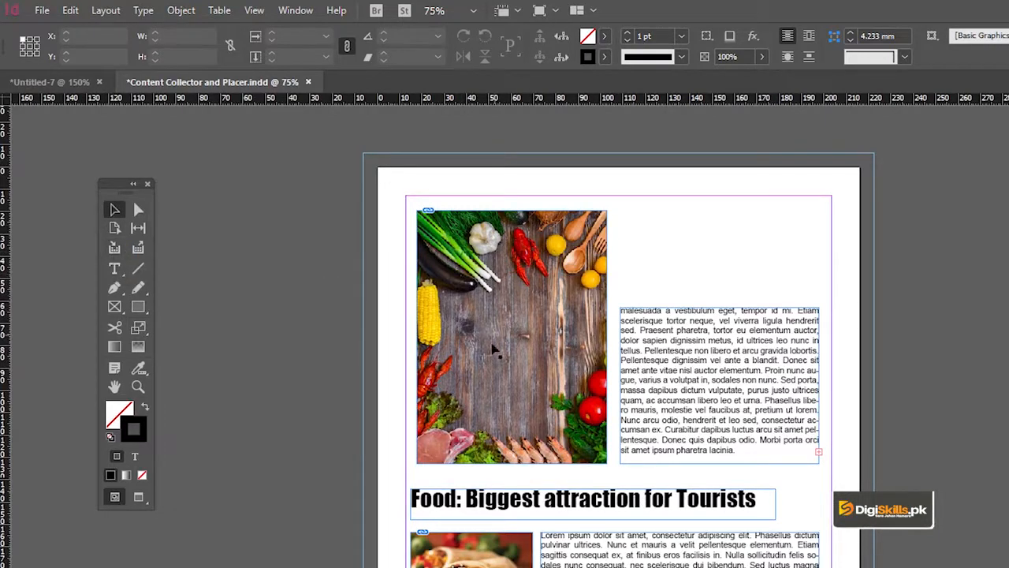
- Create a new document, and collect the large vegetable picture from the food article page with the Content Collector tool
{"action": "key", "text": "b"}
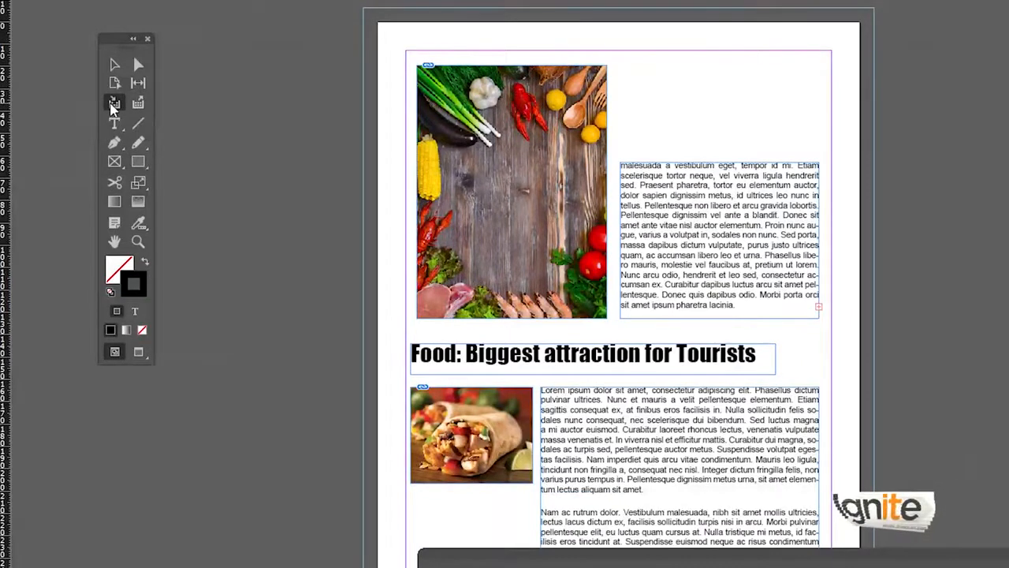
{"action": "left_click", "coordinate": [113, 104]}
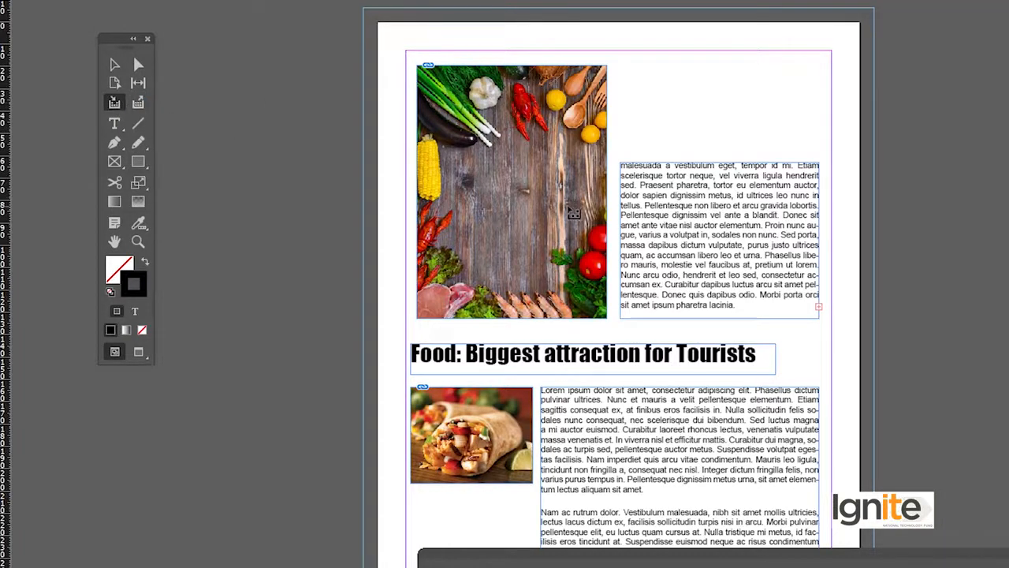
{"action": "left_click_drag", "start_coordinate": [567, 208], "coordinate": [443, 159]}
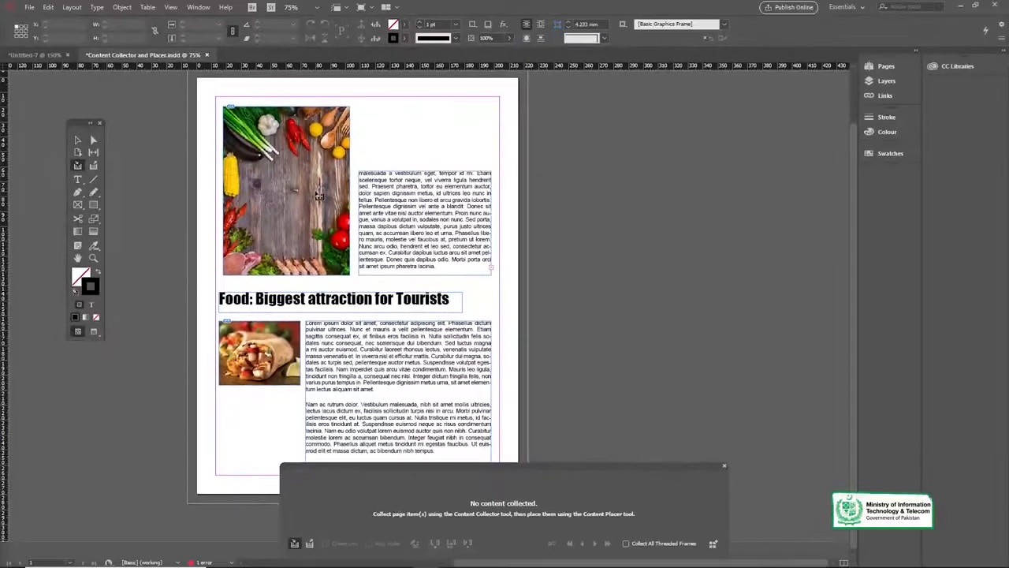
{"action": "key", "text": "ctrl+n"}
{"action": "left_click", "coordinate": [714, 381]}
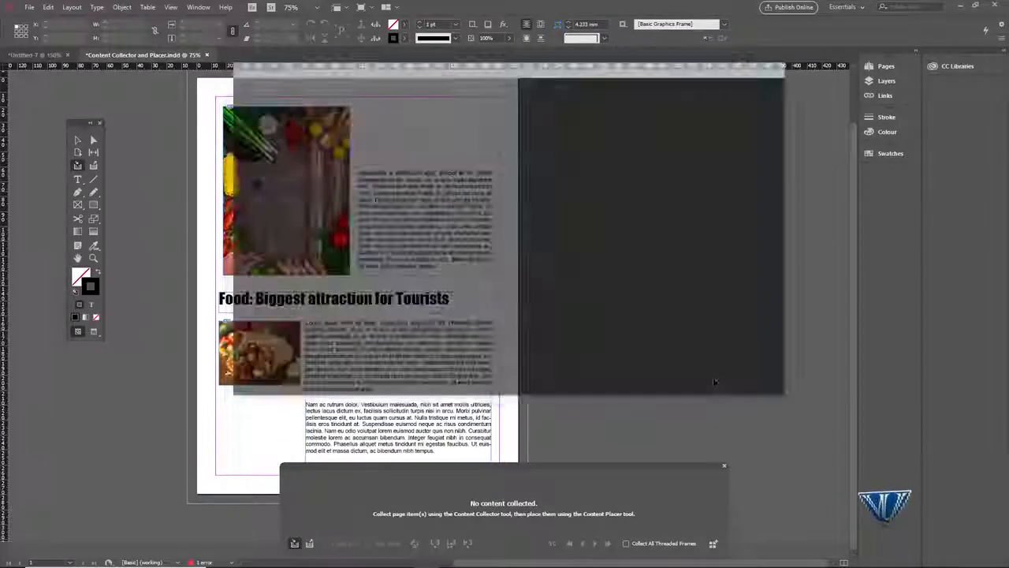
{"action": "left_click", "coordinate": [182, 57]}
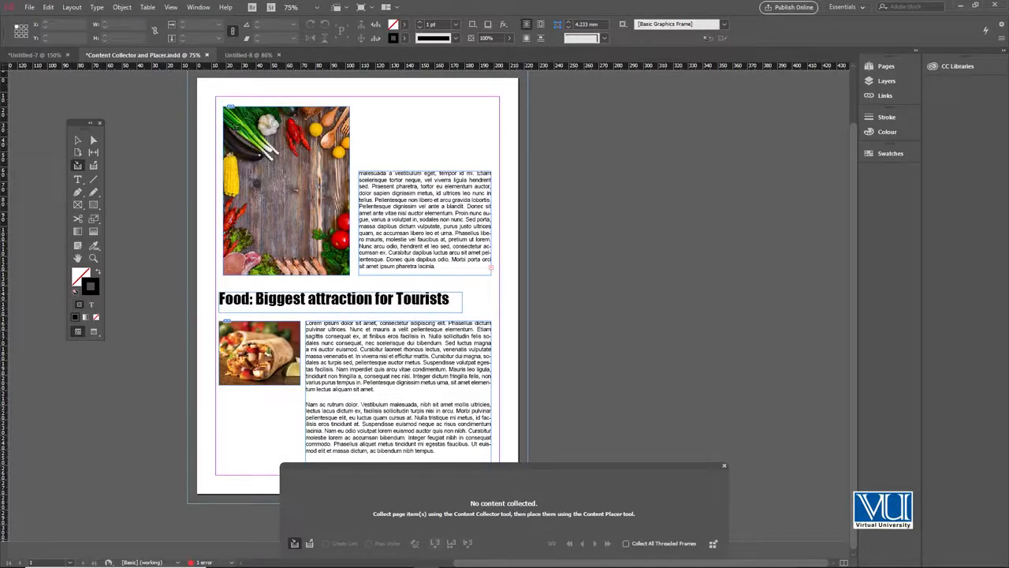
{"action": "left_click", "coordinate": [244, 122]}
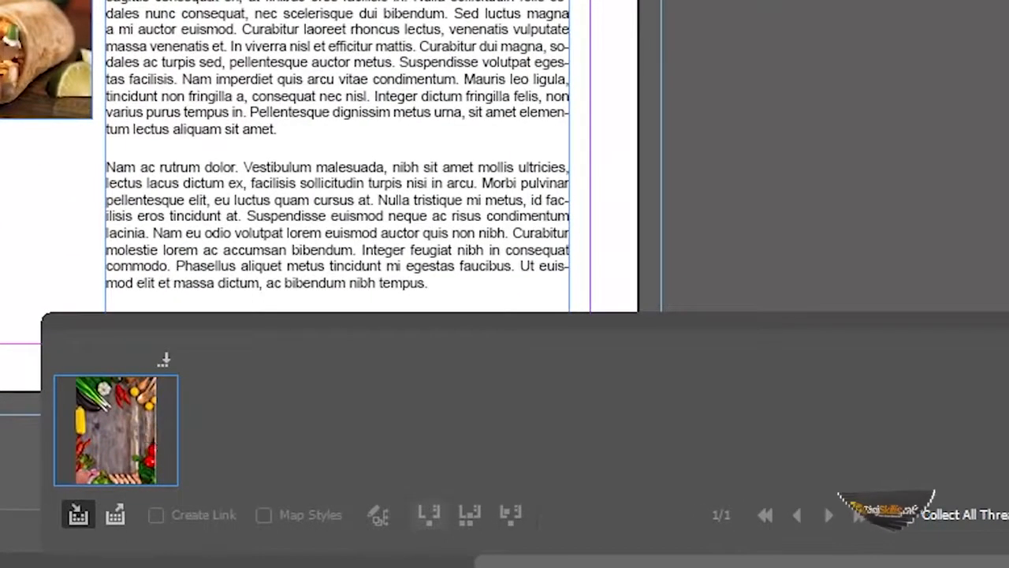
- Place the collected vegetable picture in the new document at about 123 by 164 mm with the Content Placer, and undo the placement
{"action": "key", "text": "ctrl+Tab"}
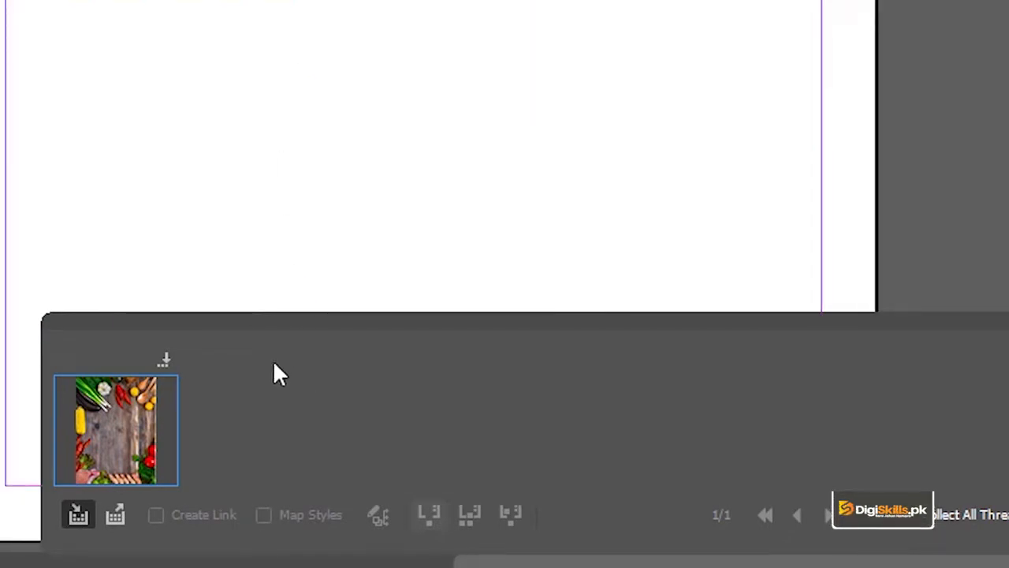
{"action": "key", "text": "b"}
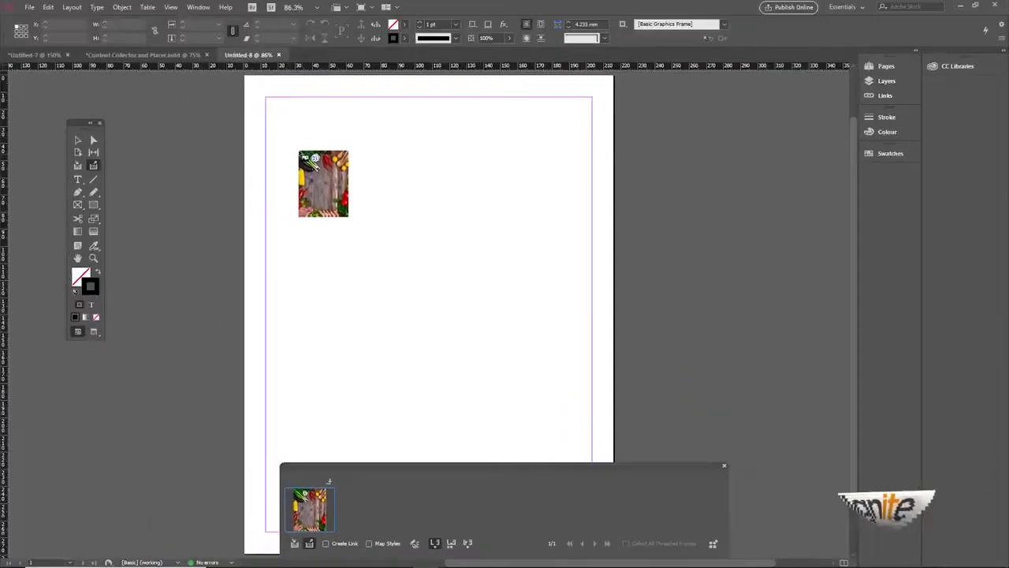
{"action": "mouse_move", "coordinate": [293, 132]}
{"action": "left_mouse_down"}
{"action": "mouse_move", "coordinate": [516, 334]}
{"action": "mouse_move", "coordinate": [504, 321]}
{"action": "left_mouse_up"}
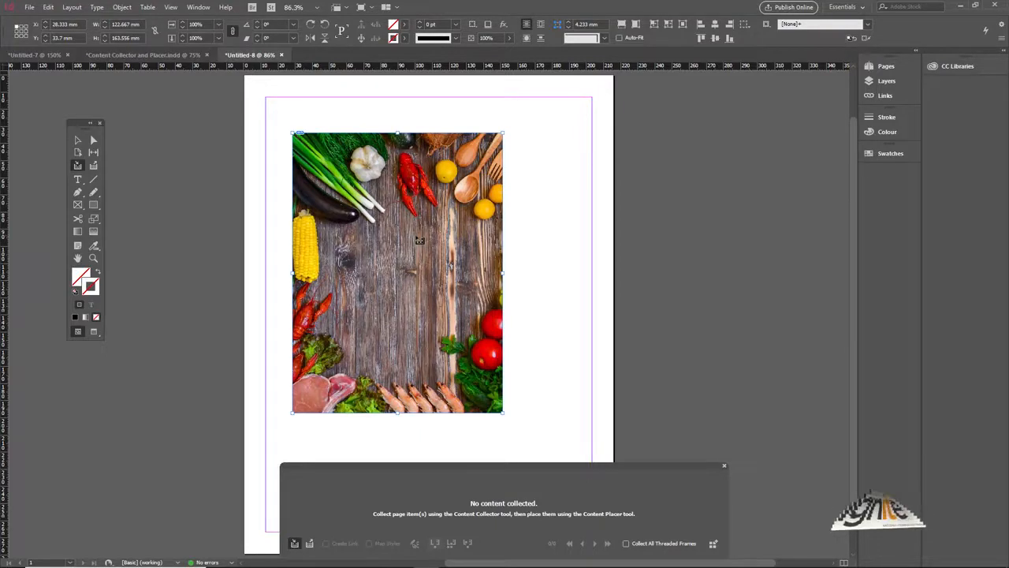
{"action": "key", "text": "ctrl+z"}
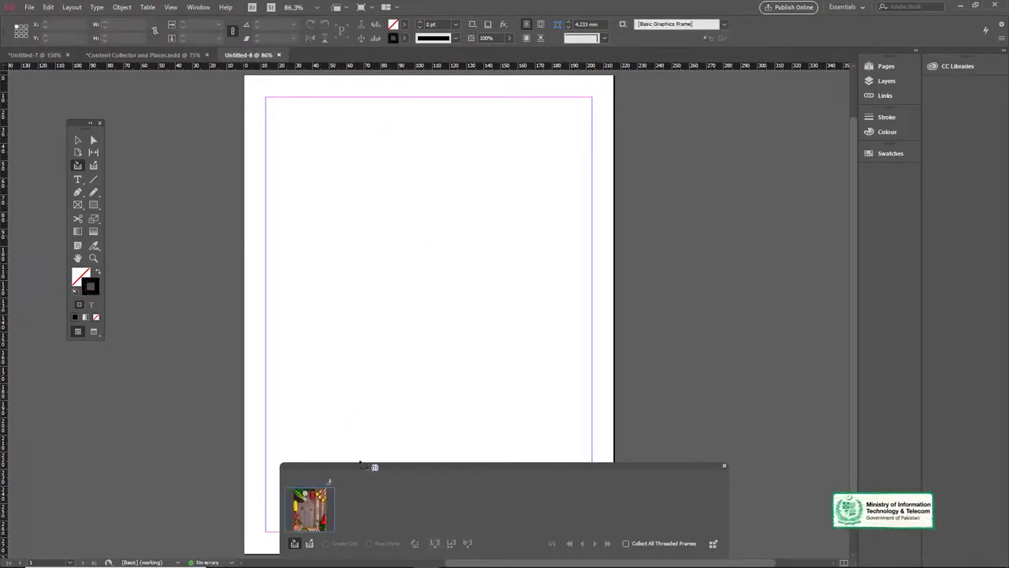
- Collect the text frame beside the vegetable picture as well, and activate the Content Placer tool
{"action": "left_click", "coordinate": [189, 55]}
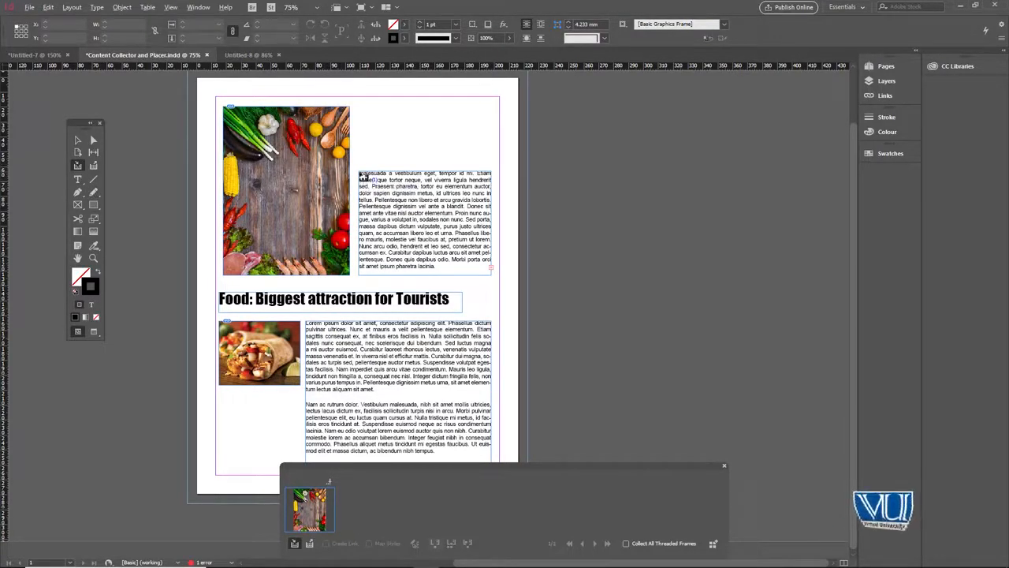
{"action": "left_click", "coordinate": [362, 176]}
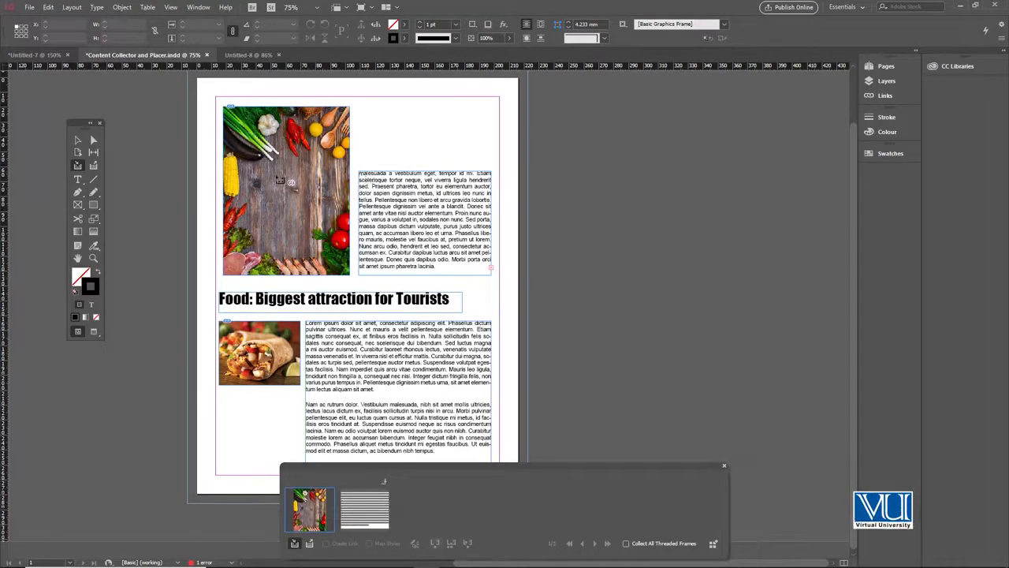
{"action": "key", "text": "b"}
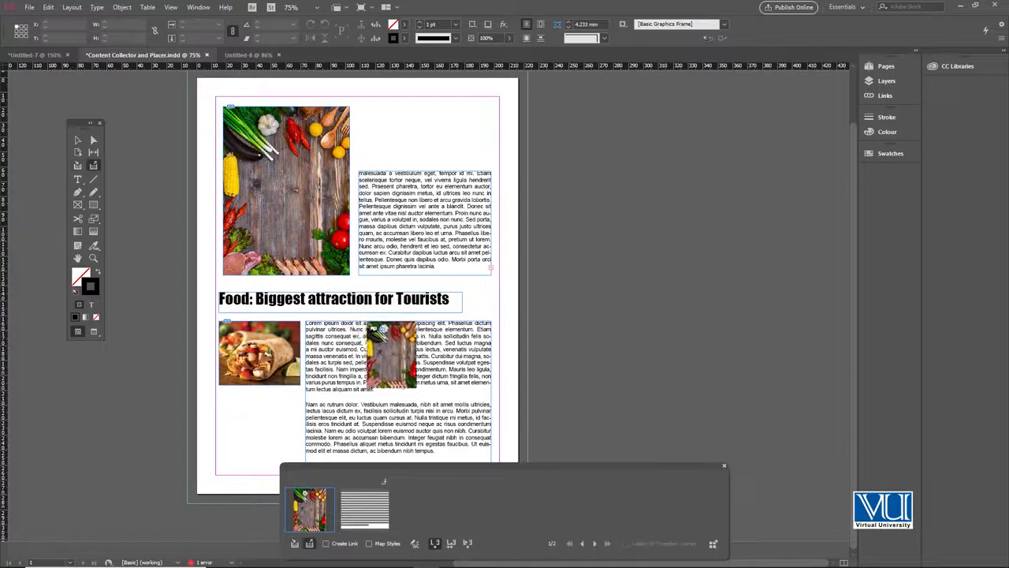
- Place the picture at about 64 by 80 mm near the new page's upper left corner, and the text beside it at 69 by 62 mm
{"action": "key", "text": "ctrl+Tab"}
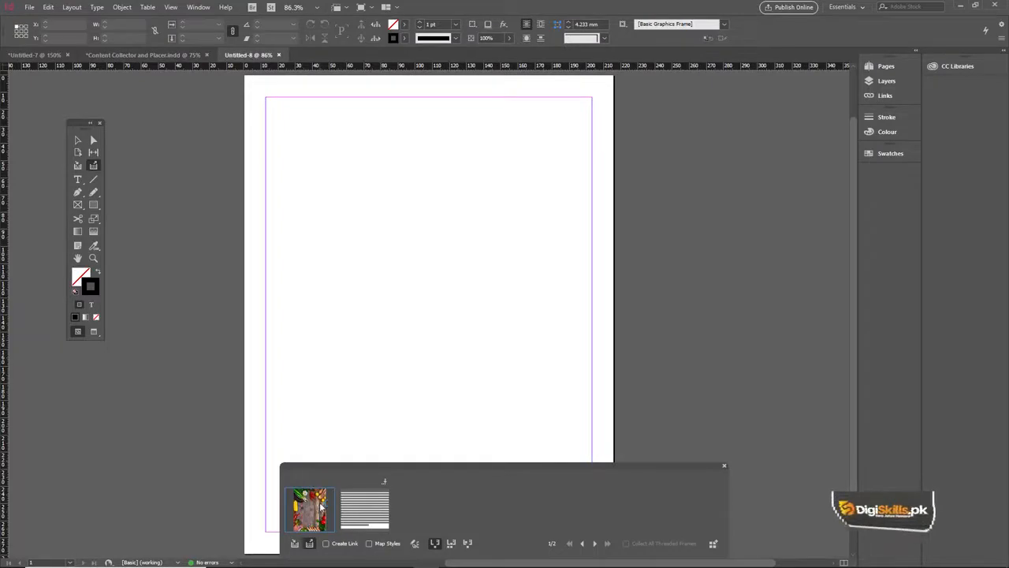
{"action": "left_click_drag", "start_coordinate": [297, 135], "coordinate": [396, 259]}
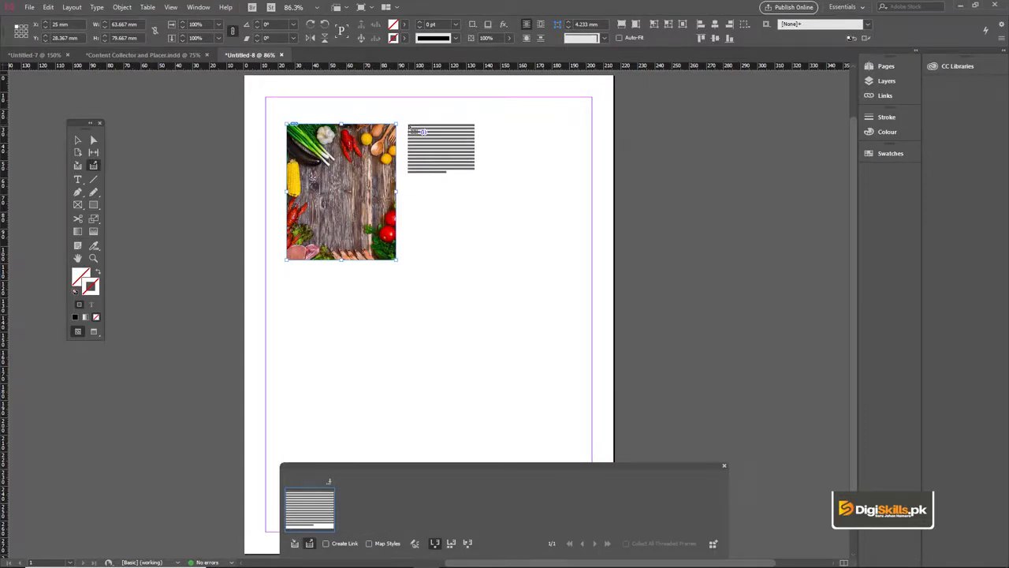
{"action": "left_click_drag", "start_coordinate": [409, 126], "coordinate": [527, 230]}
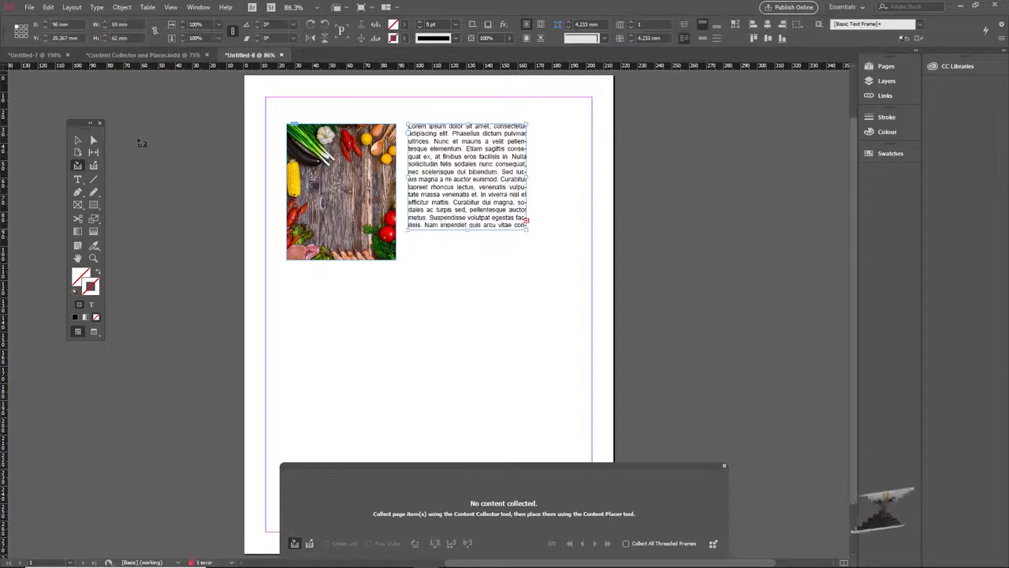
- Leave the placing tool for the Selection tool, and compare the original food layout with the new document's placed picture and text
{"action": "left_click", "coordinate": [75, 140]}
{"action": "left_click", "coordinate": [144, 55]}
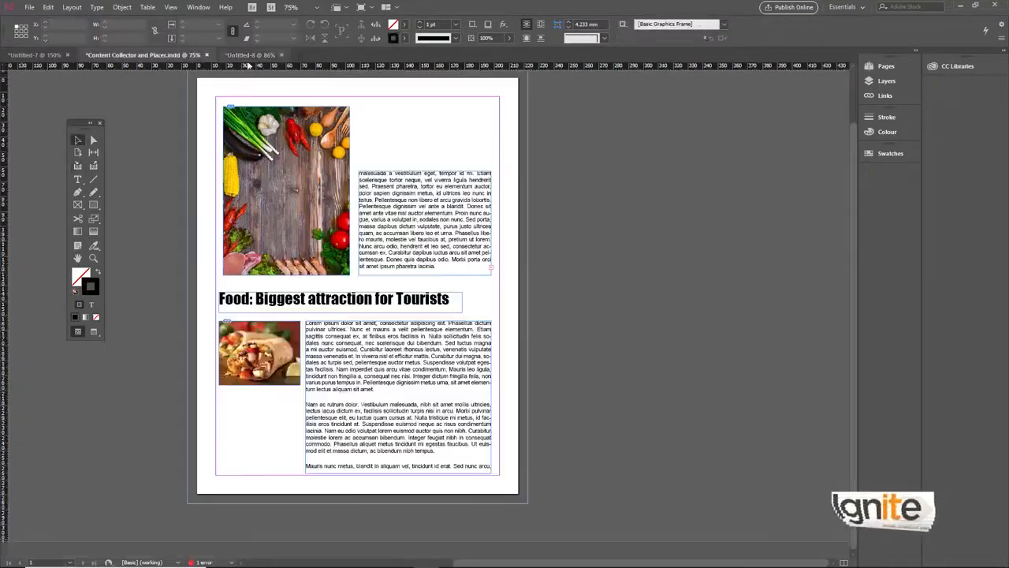
{"action": "left_click", "coordinate": [247, 55]}
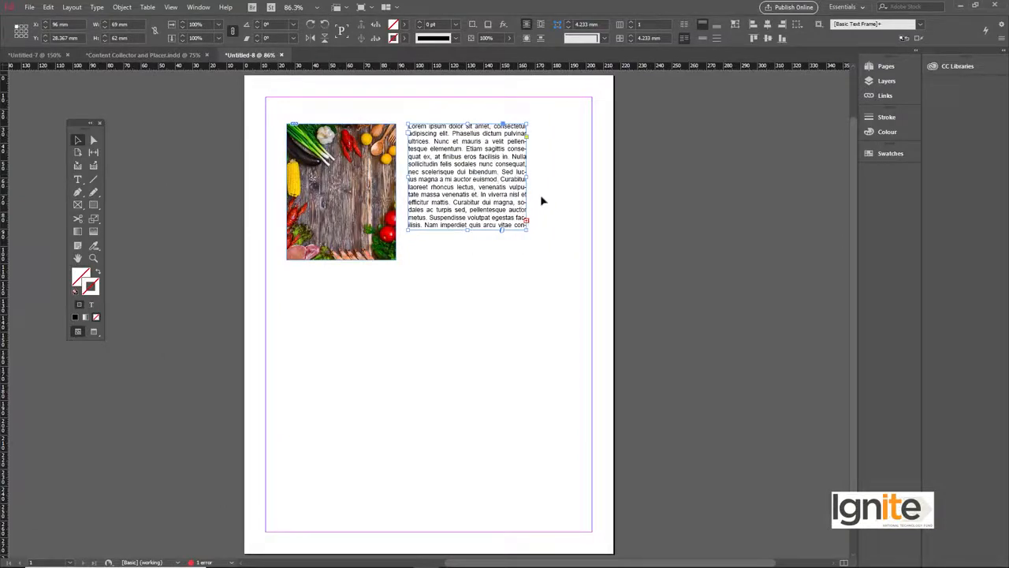
{"action": "left_click", "coordinate": [542, 201]}
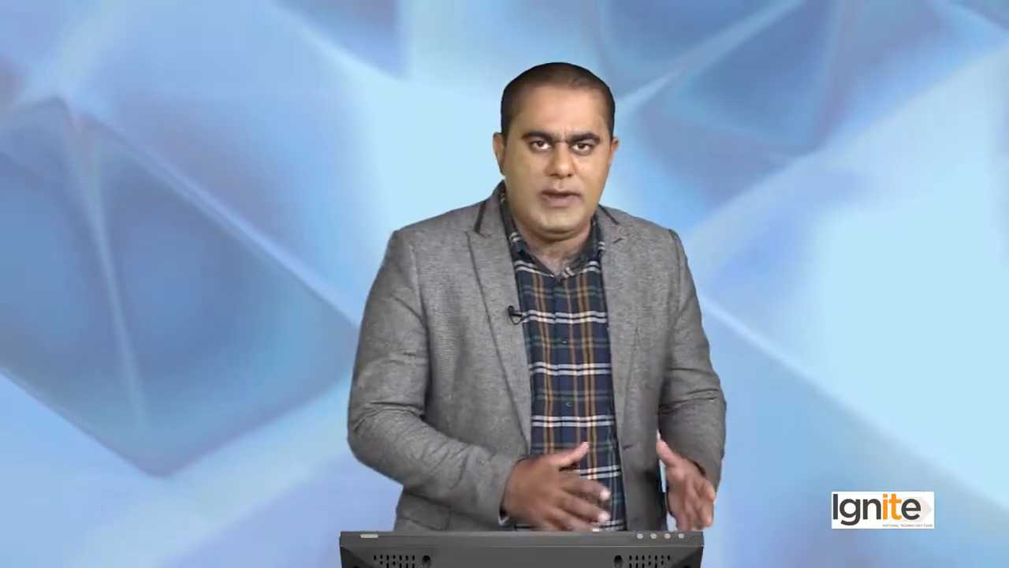